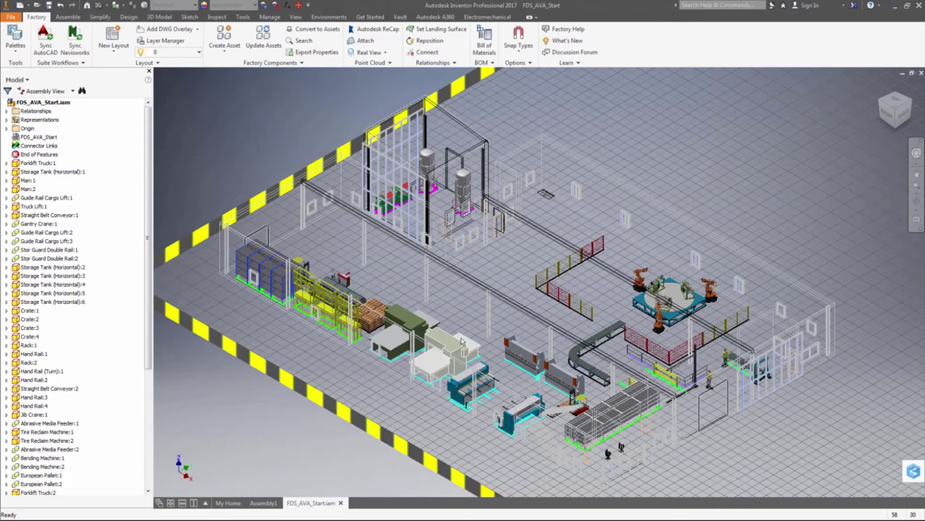
Turn off the visibility of the FDS_Building layer in the Layer Manager and apply the change.
scroll(463, 341, up, 3)
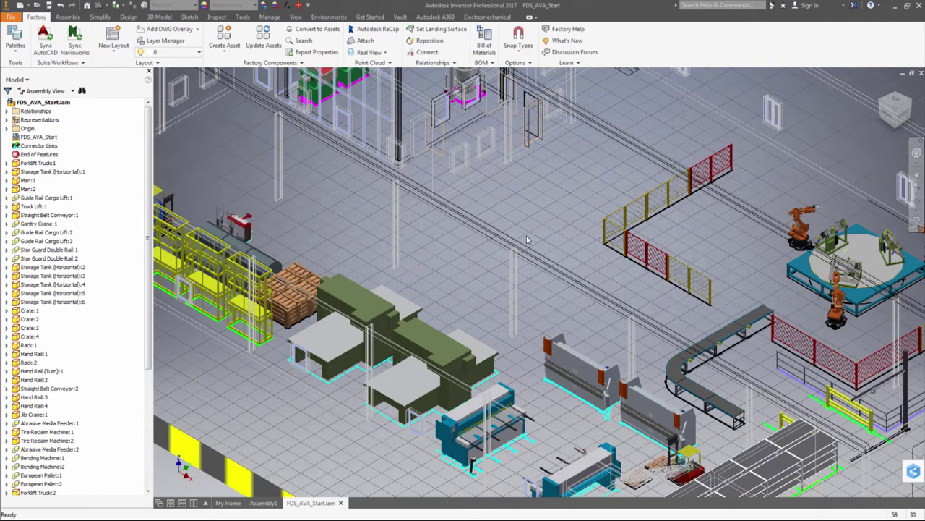
scroll(527, 239, up, 2)
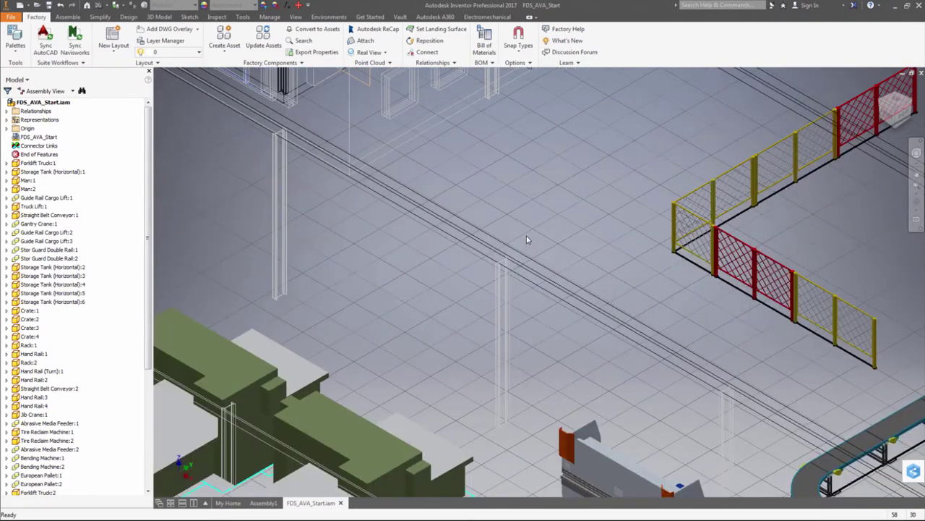
scroll(526, 236, down, 5)
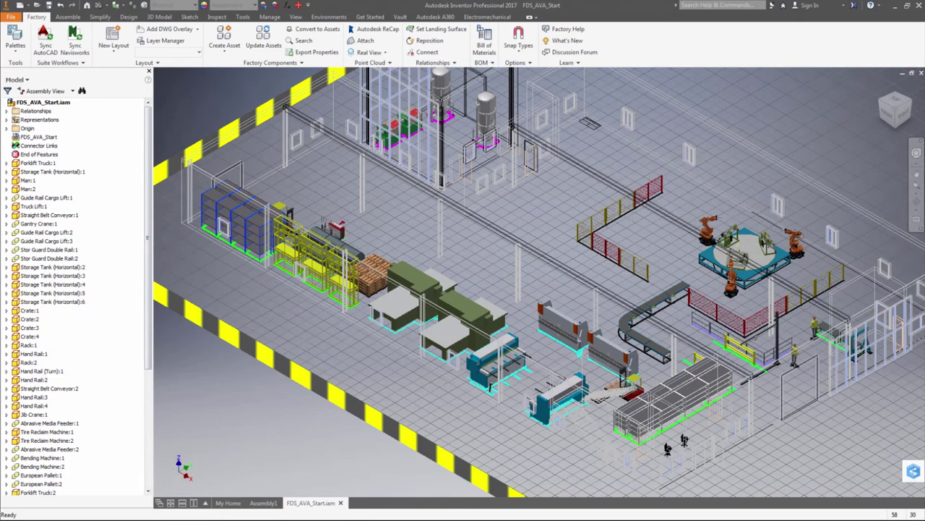
drag(0, 123, 306, 127)
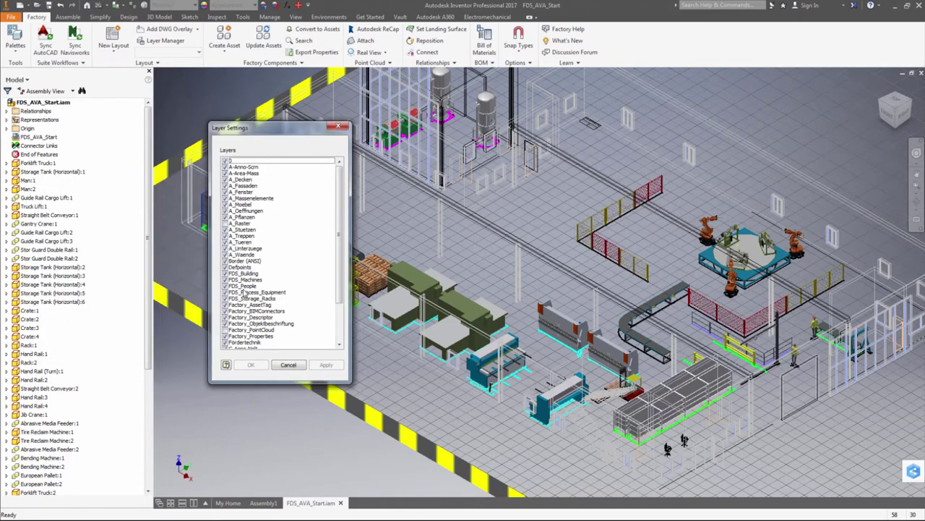
click(229, 276)
click(225, 274)
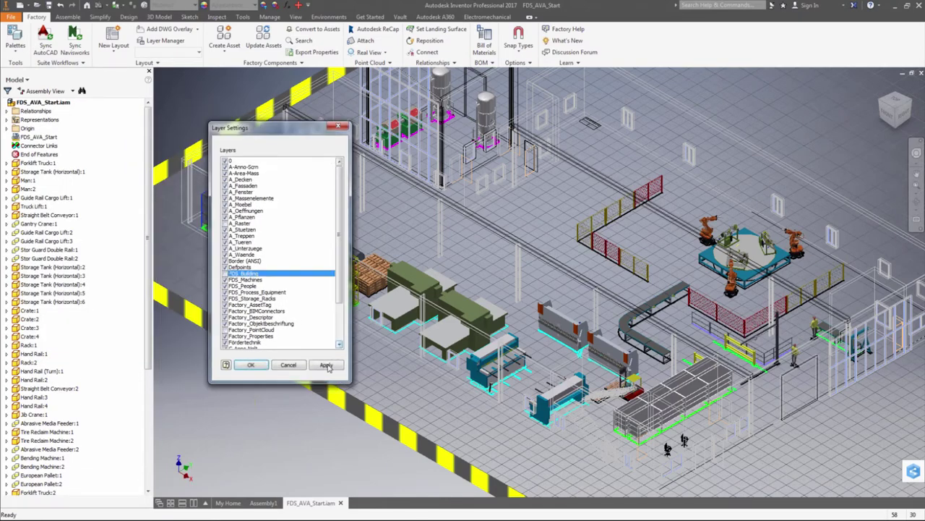
click(326, 366)
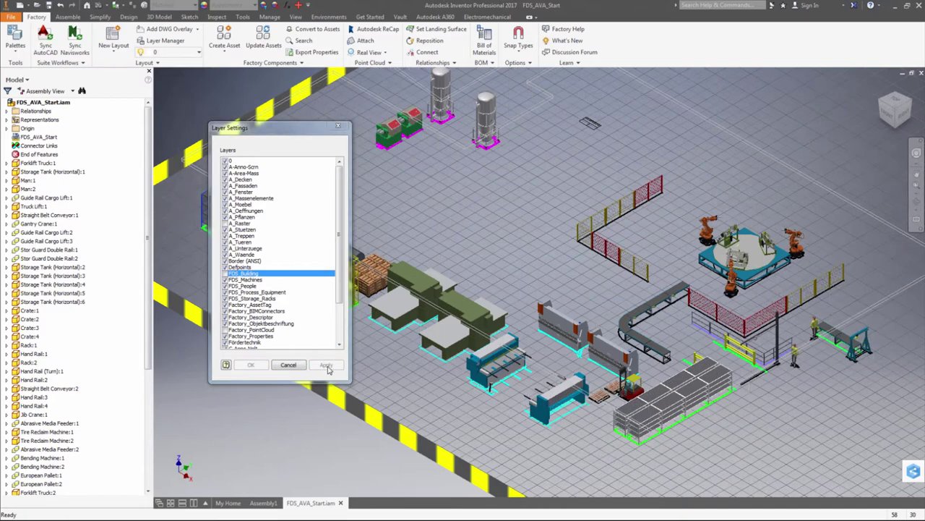
Turn the FDS_Building layer's visibility back on, apply it and close the layer settings.
click(225, 273)
click(326, 364)
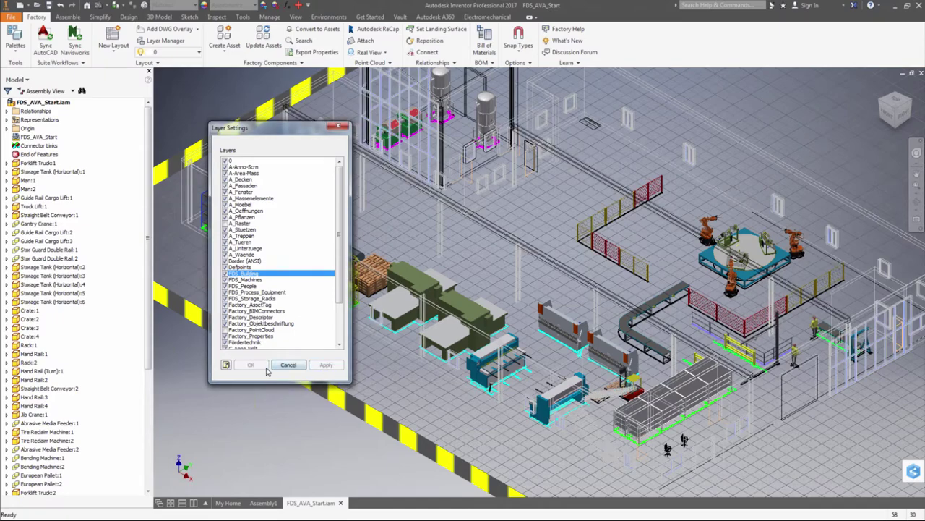
click(289, 364)
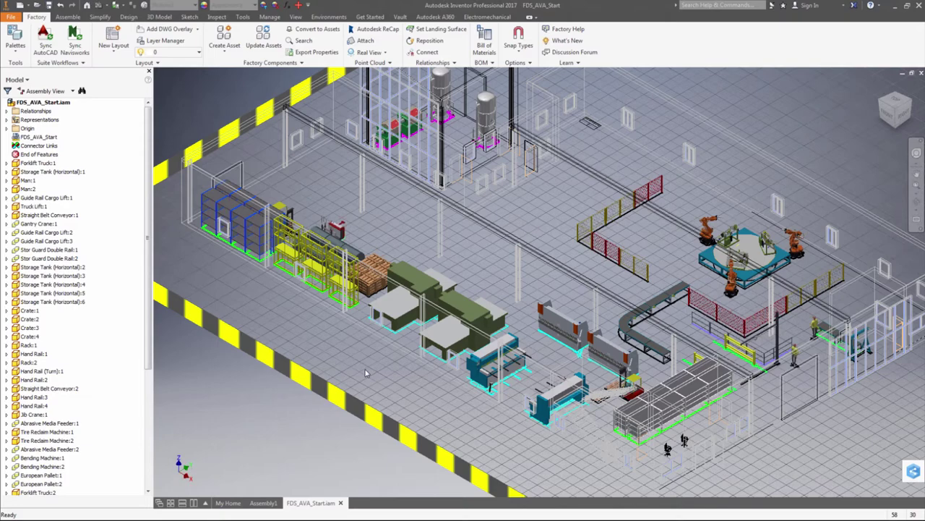
Switch to the top view and move the round turntable robot cell slightly along positive X inside the fenced area.
middle_drag(443, 403, 443, 404)
middle_drag(431, 406, 430, 407)
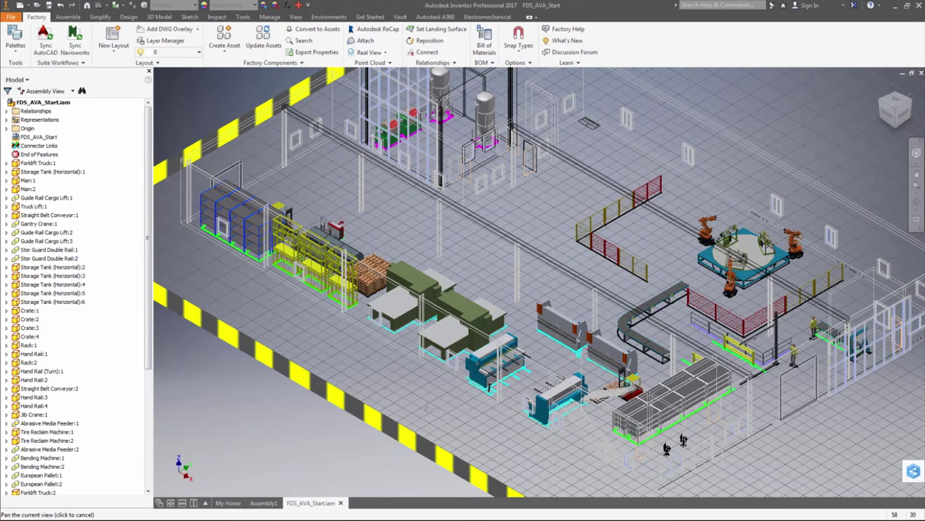
middle_drag(378, 440, 313, 473)
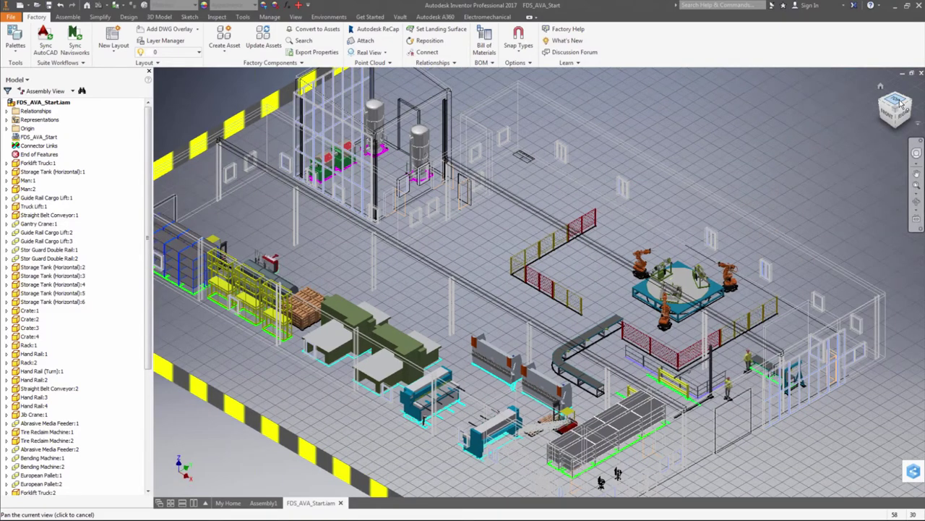
click(900, 103)
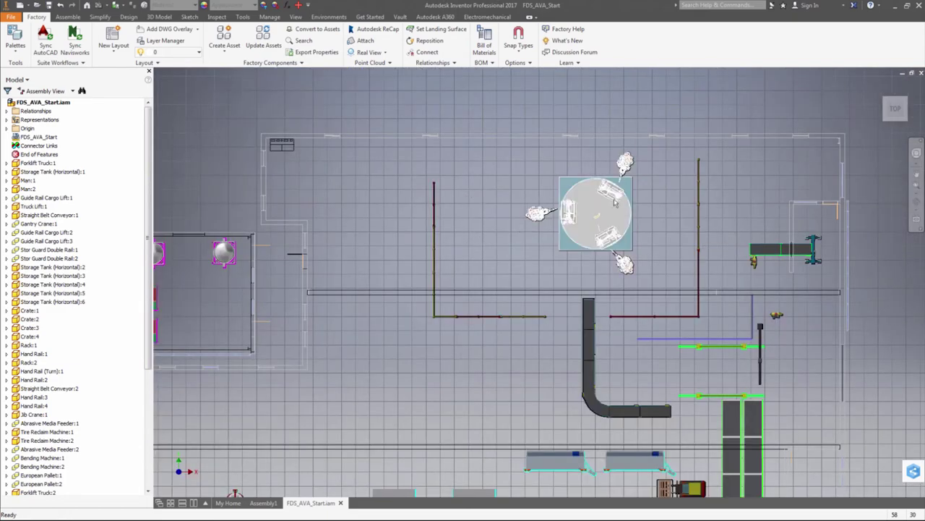
drag(603, 214, 628, 220)
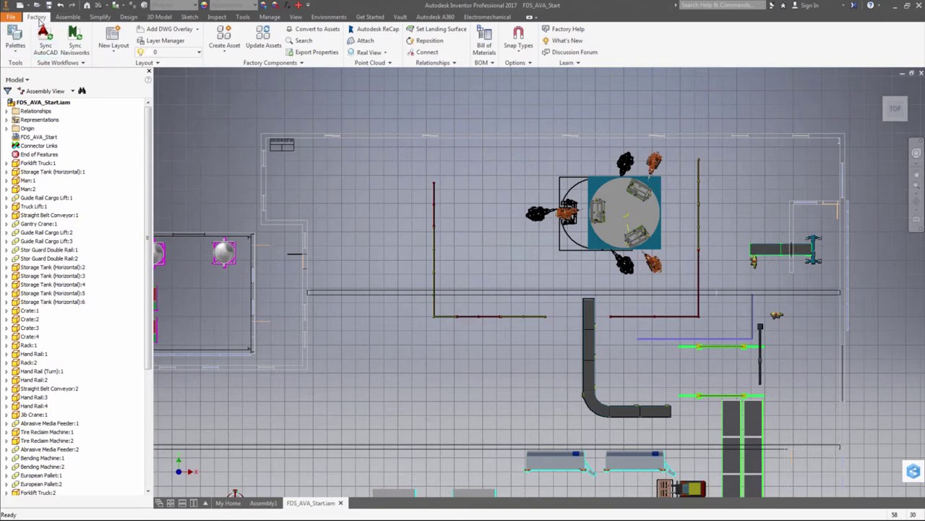
Open the Asset Browser and search the factory assets for "robot control".
click(14, 56)
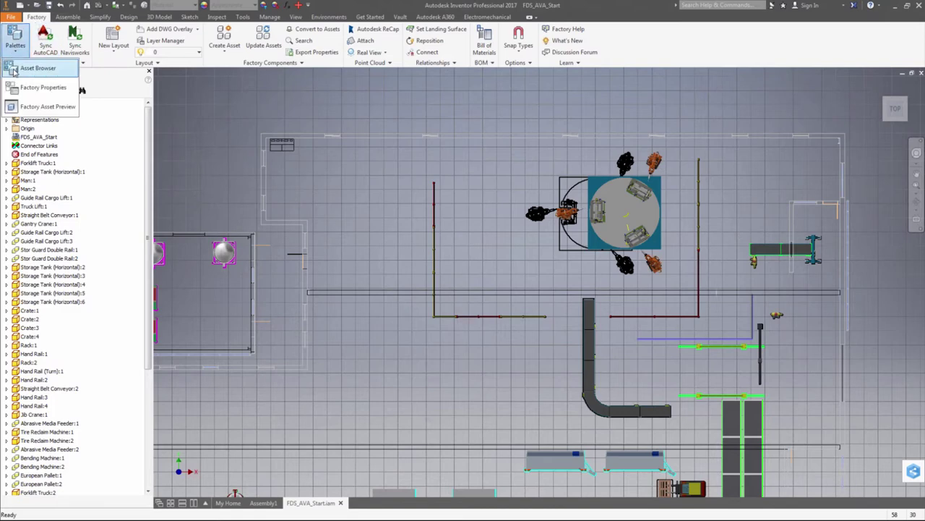
click(39, 72)
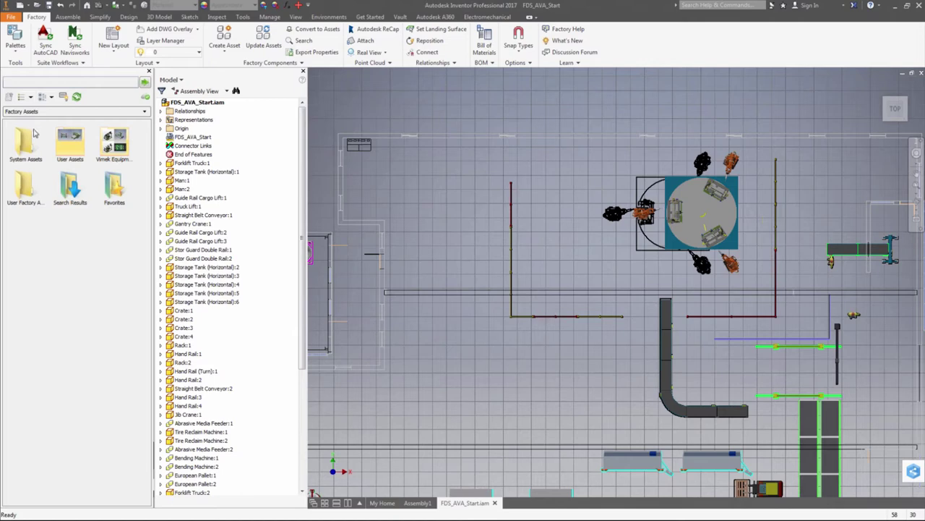
click(27, 80)
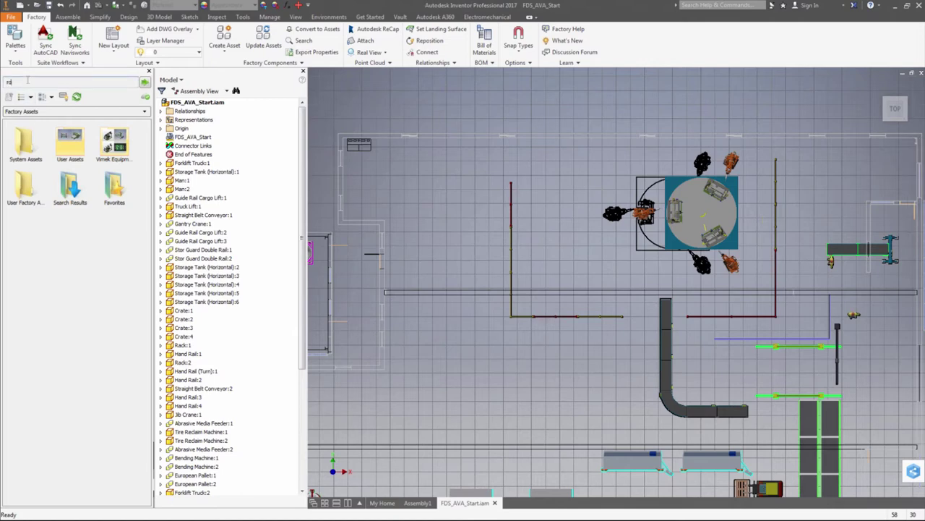
text(robot control)
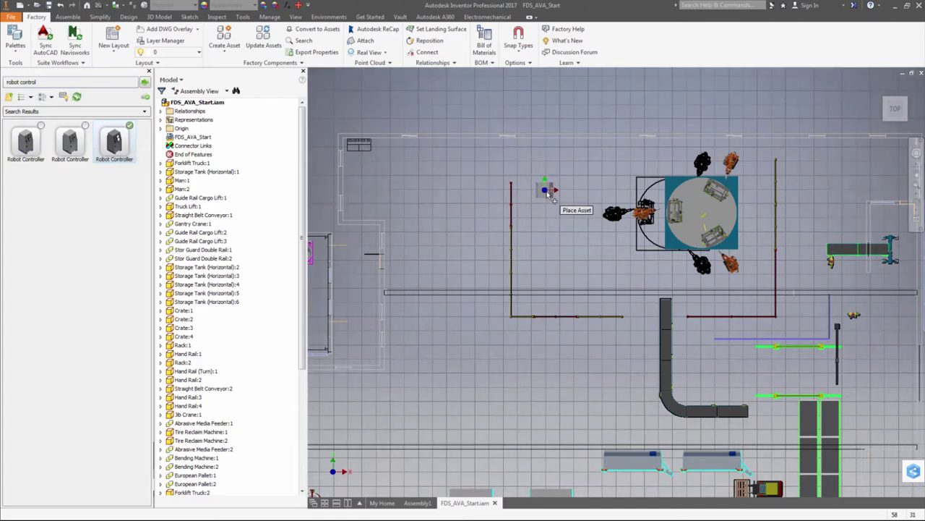
Place one Robot Controller asset between the fence and the robot cell, rotating it about its vertical axis to face the fence.
click(552, 194)
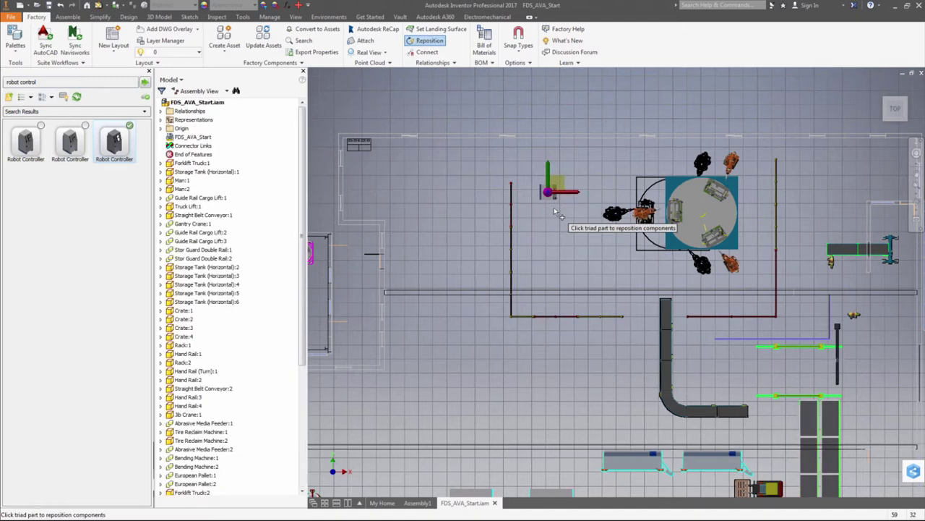
key(F6)
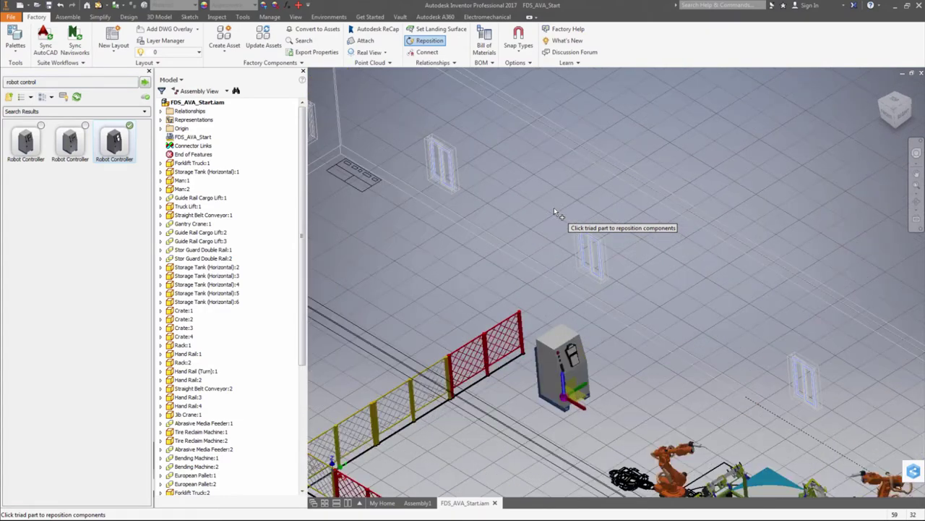
drag(529, 235, 520, 218)
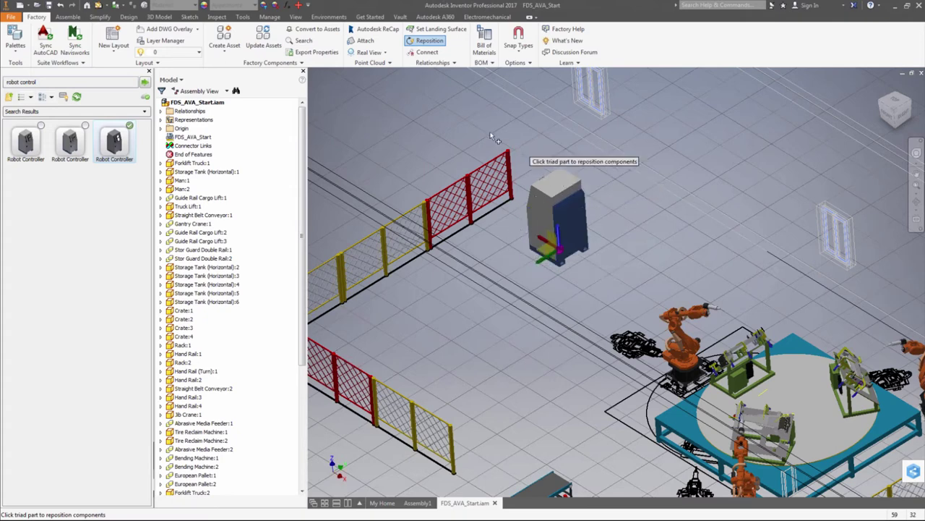
right_click(483, 237)
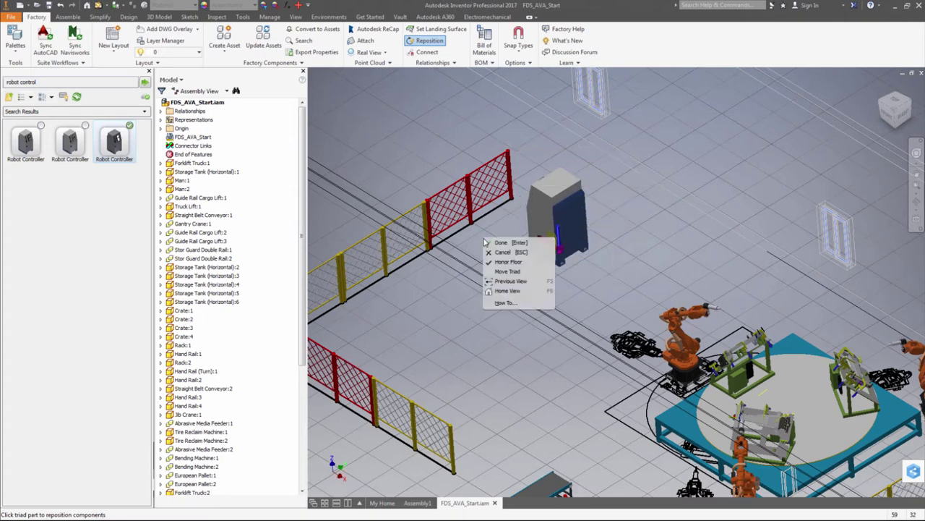
click(503, 243)
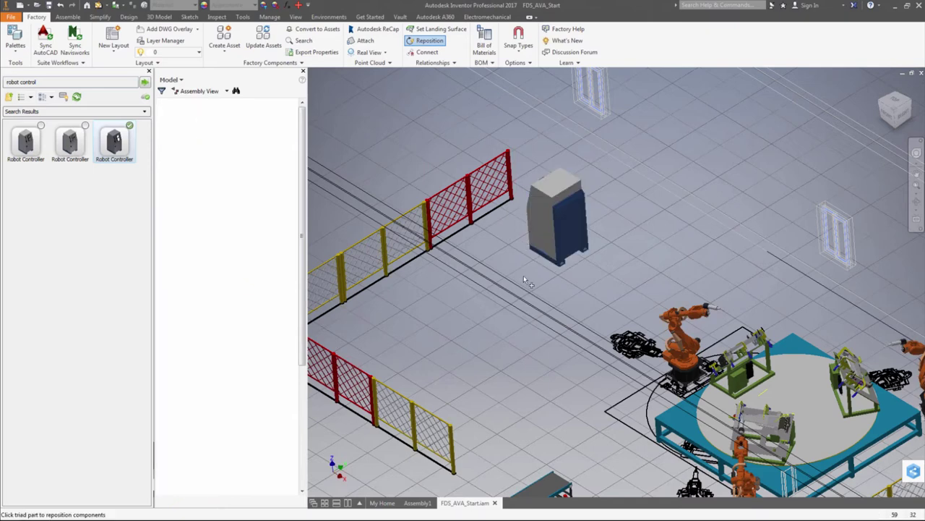
drag(548, 309, 447, 288)
right_click(449, 290)
click(463, 297)
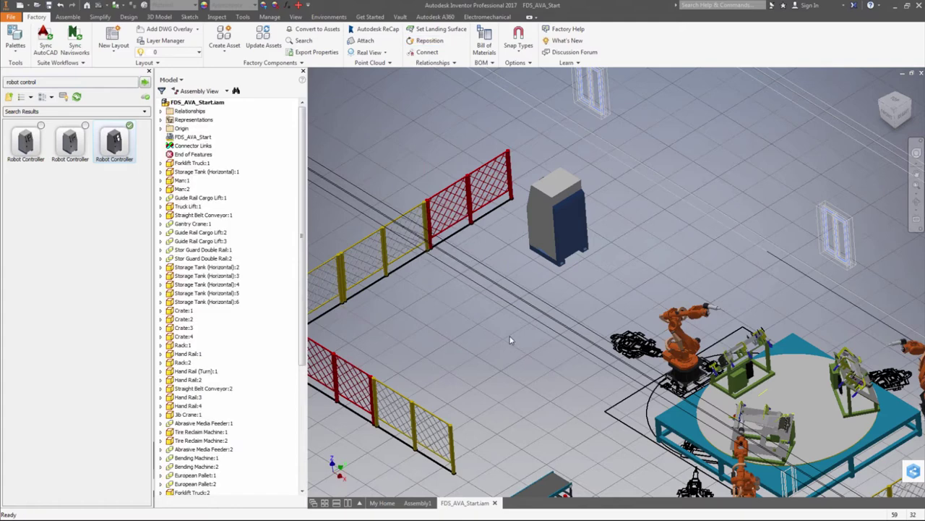
Start a rectangular component pattern of the robot controller in the top view, with its edge parallel to the fence as column direction.
scroll(510, 340, down, 3)
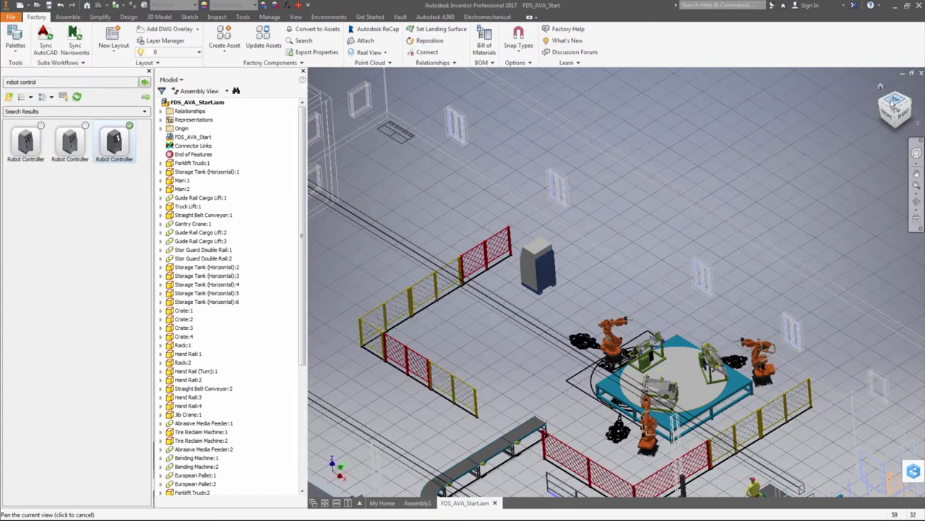
click(893, 104)
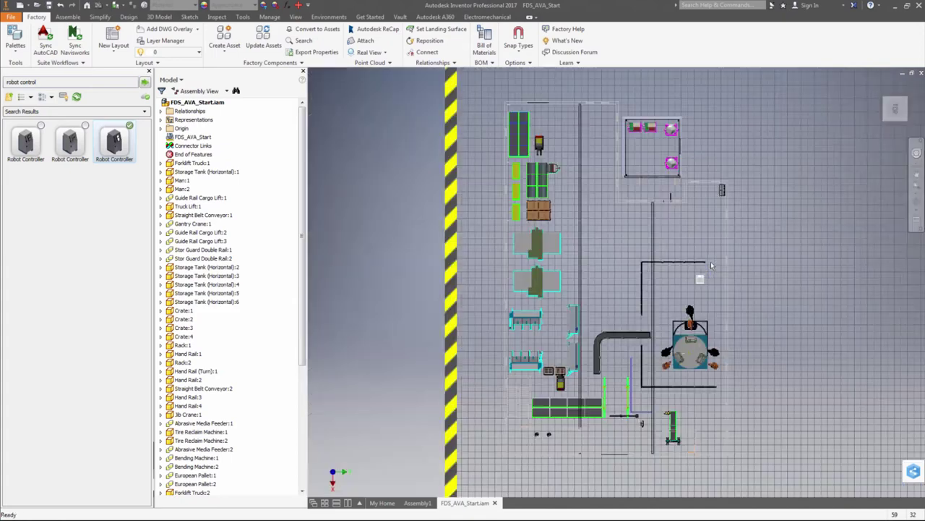
scroll(701, 276, down, 3)
scroll(702, 275, up, 3)
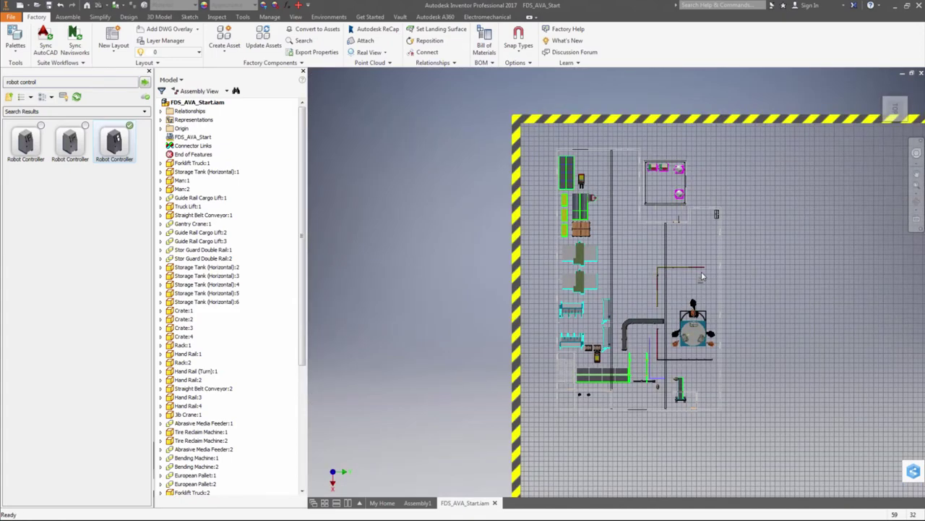
scroll(701, 276, up, 4)
scroll(657, 265, up, 4)
click(67, 17)
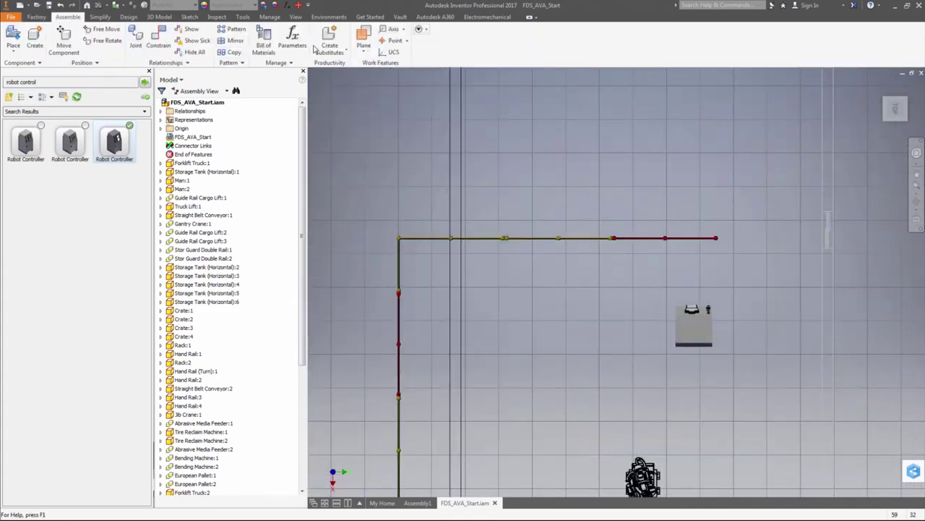
click(232, 29)
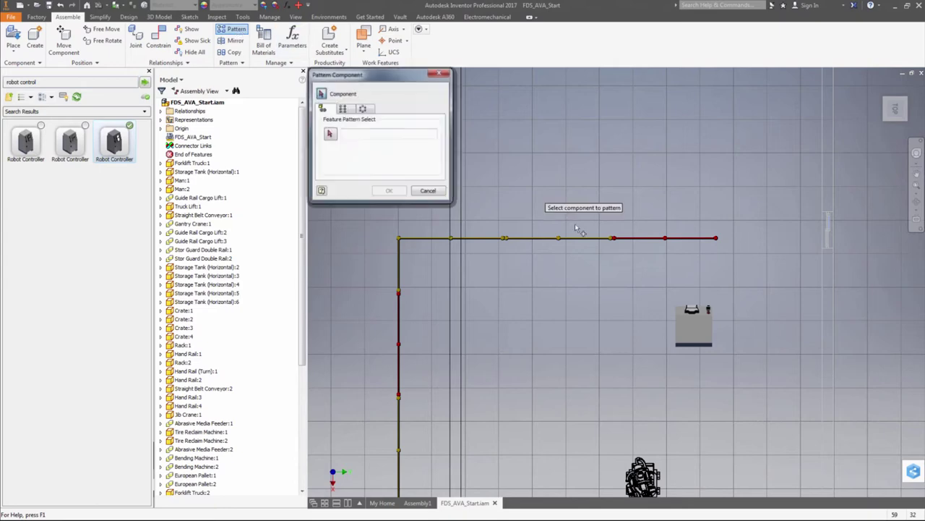
click(690, 329)
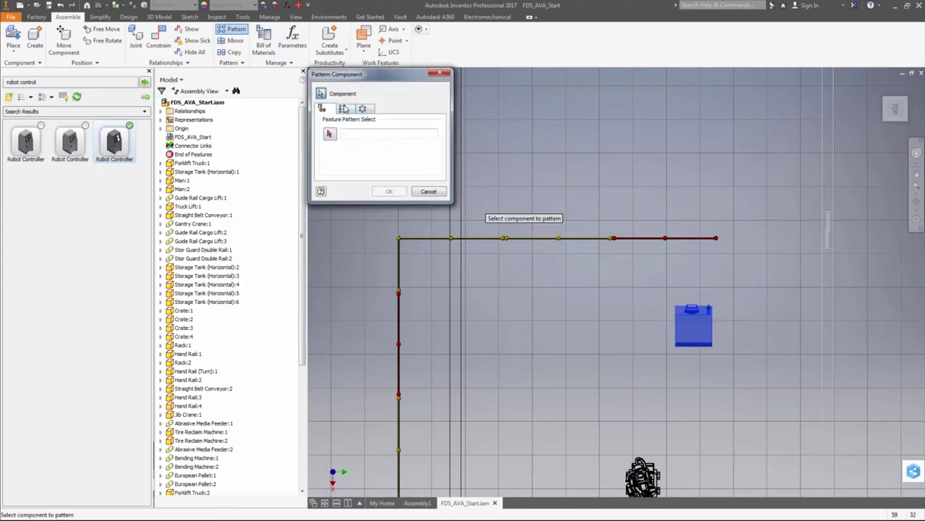
click(342, 108)
click(329, 134)
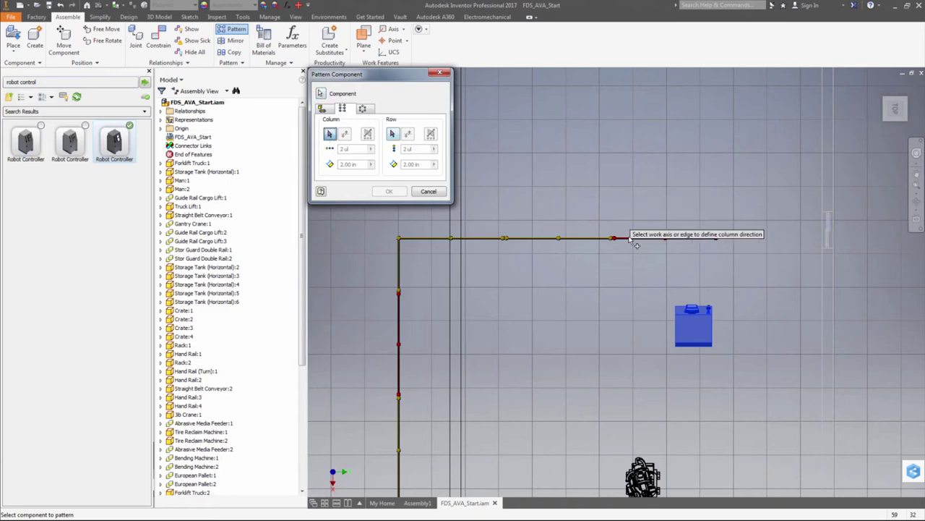
click(687, 321)
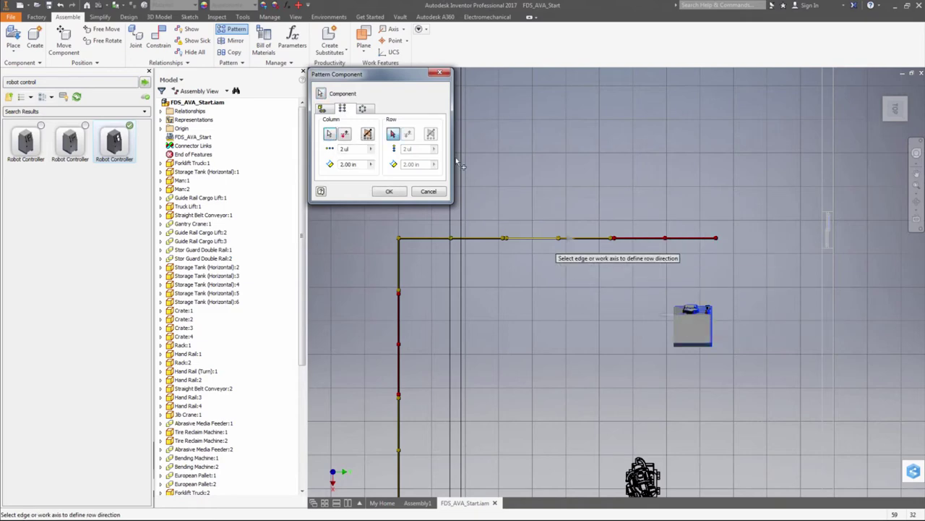
Set the column count to 3, increase the spacing to leave gaps between controllers, create the pattern and return to the home view.
click(344, 148)
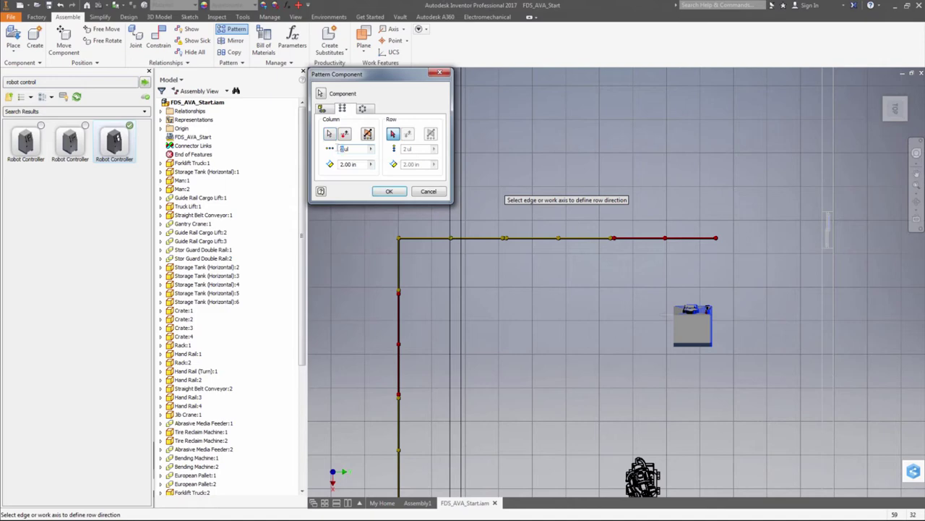
text(3)
click(340, 165)
click(389, 191)
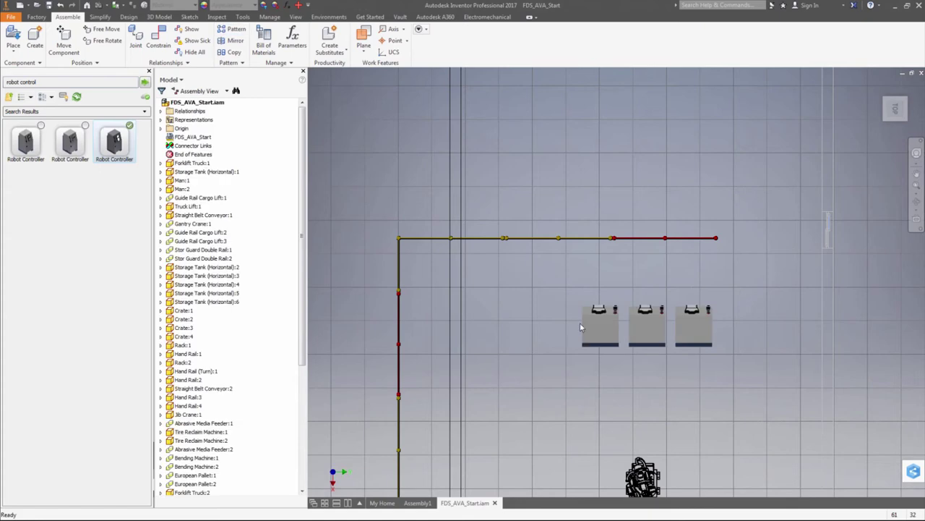
scroll(580, 324, down, 3)
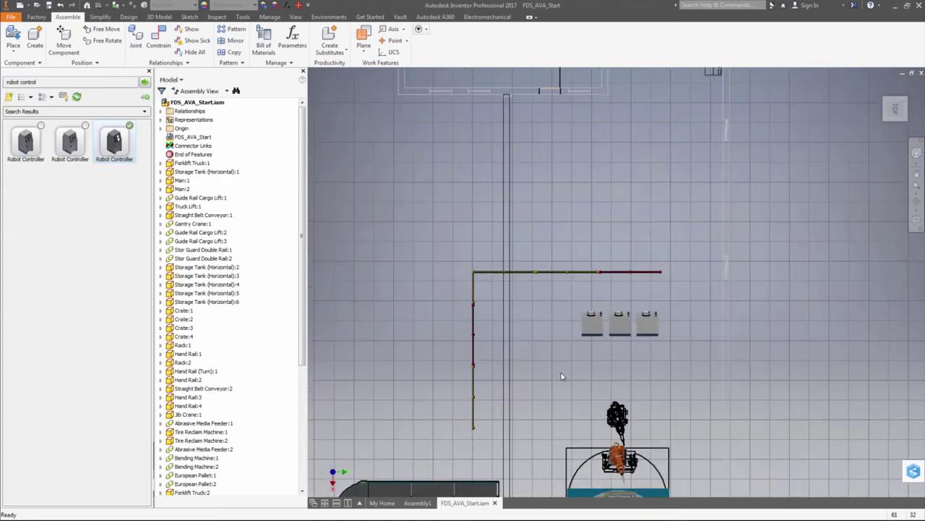
key(F6)
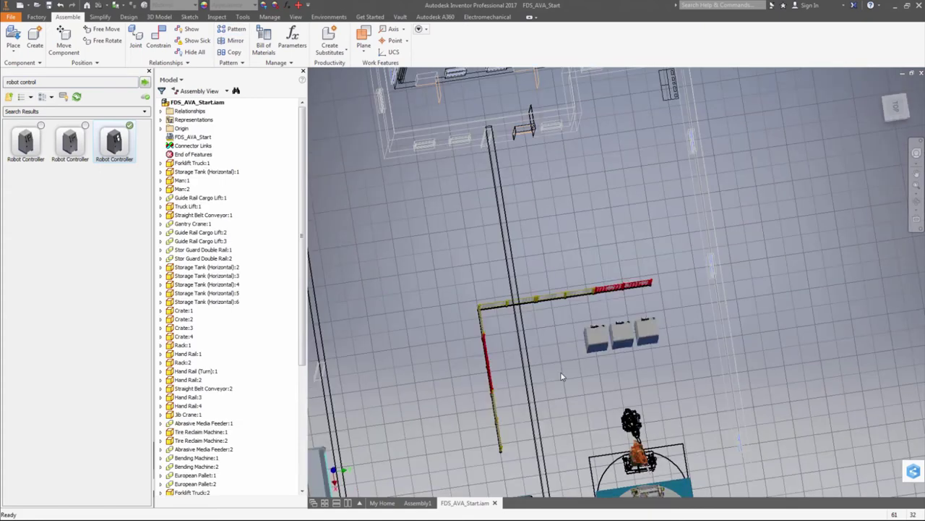
key(F6)
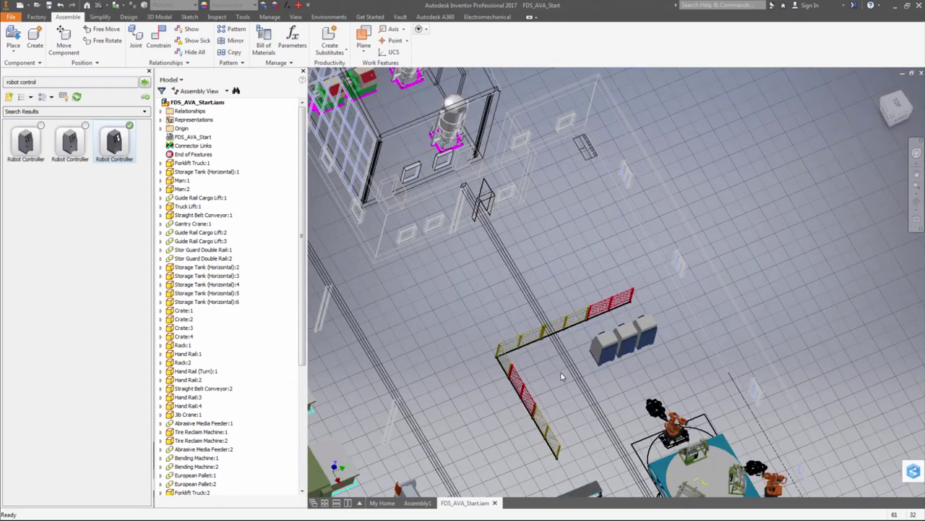
Check the Snap Types options, including Snap to DWG Overlay, in the top view at the bench outline near the building corner.
key(F6)
key(F6)
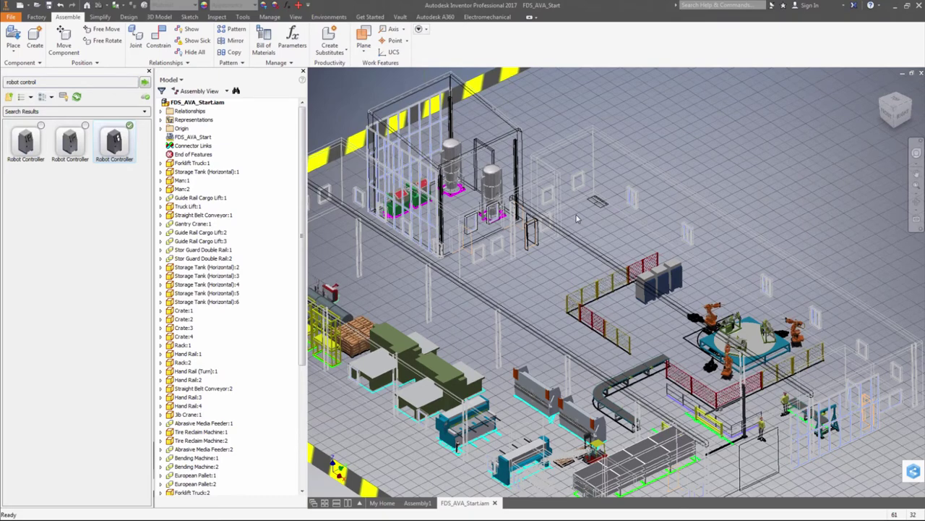
scroll(655, 257, up, 1)
scroll(651, 267, up, 2)
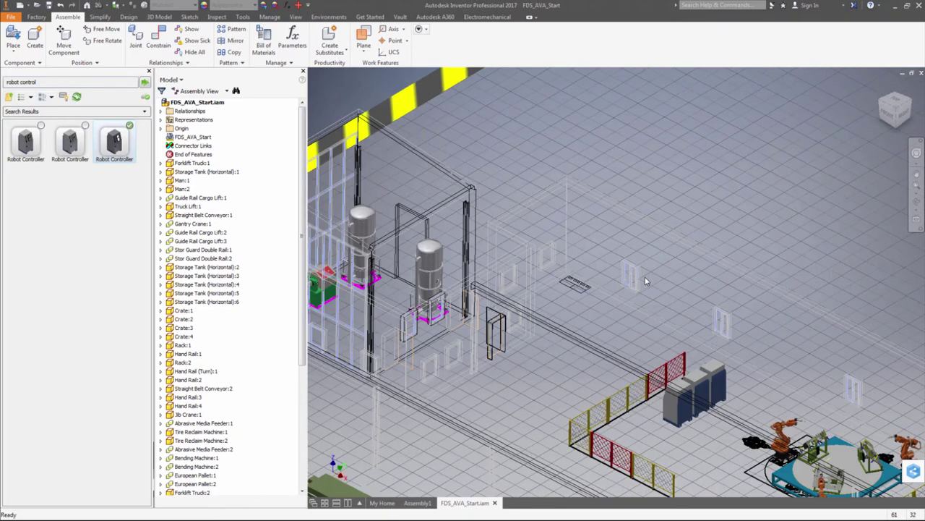
drag(890, 105, 871, 125)
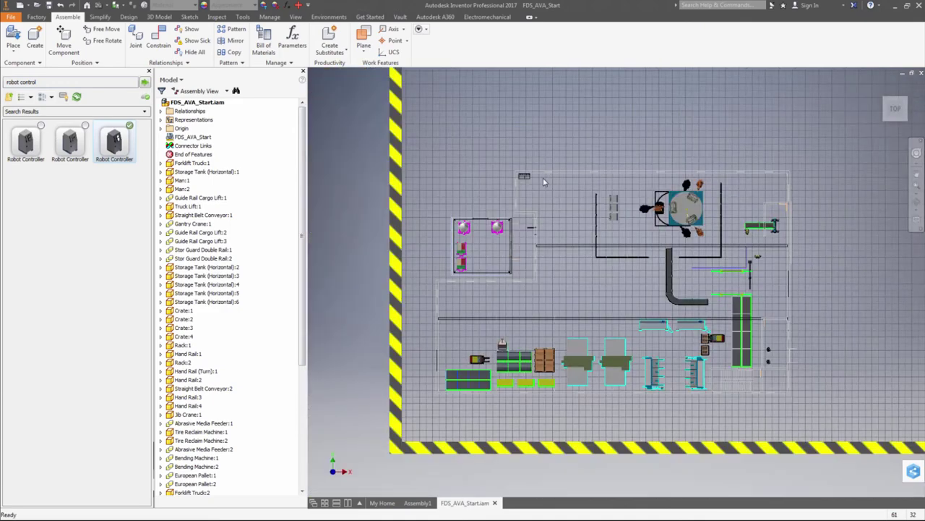
scroll(509, 171, down, 3)
scroll(515, 165, up, 5)
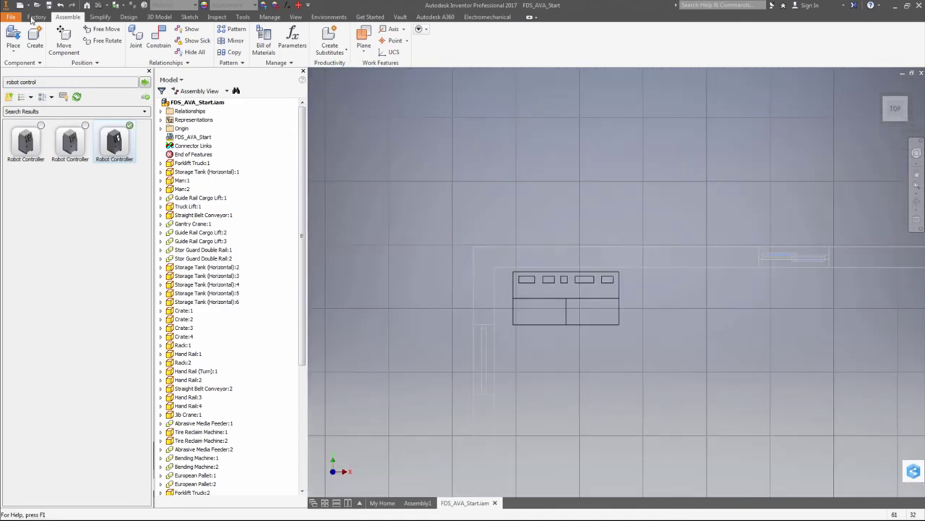
click(40, 18)
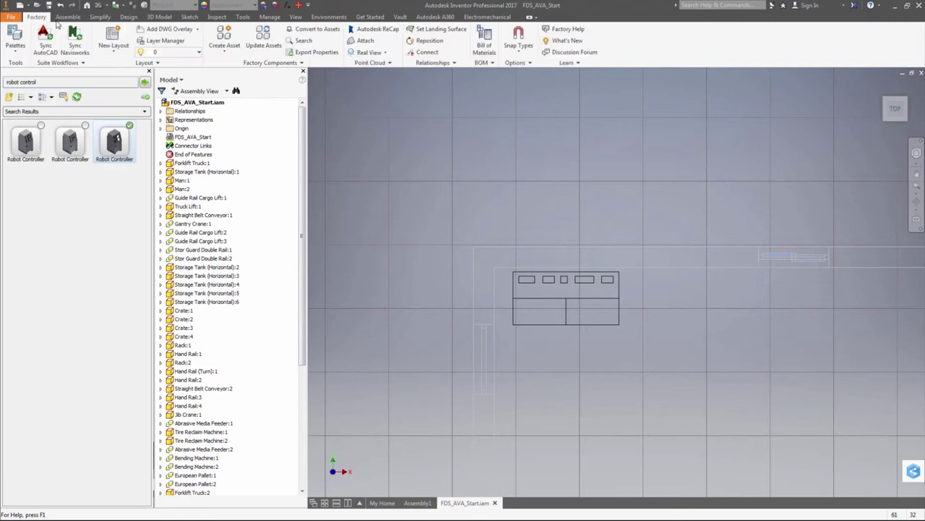
click(530, 54)
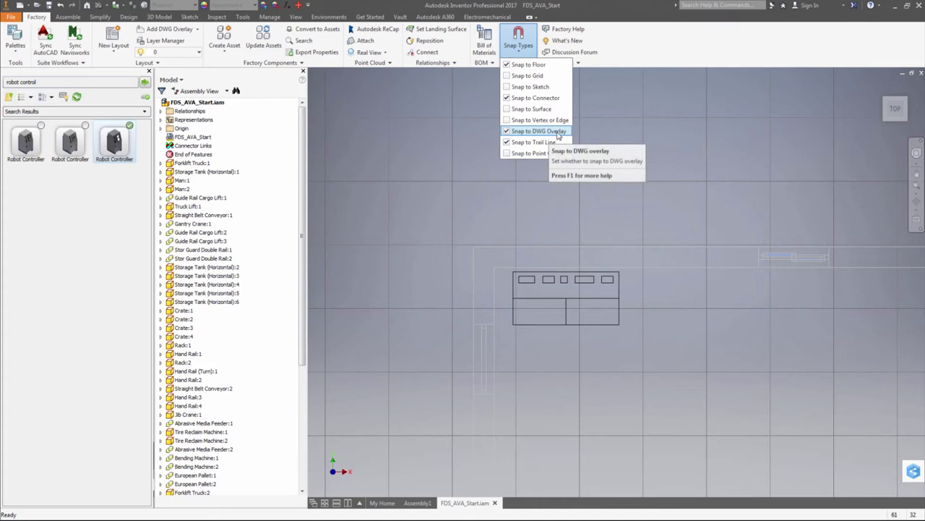
click(671, 129)
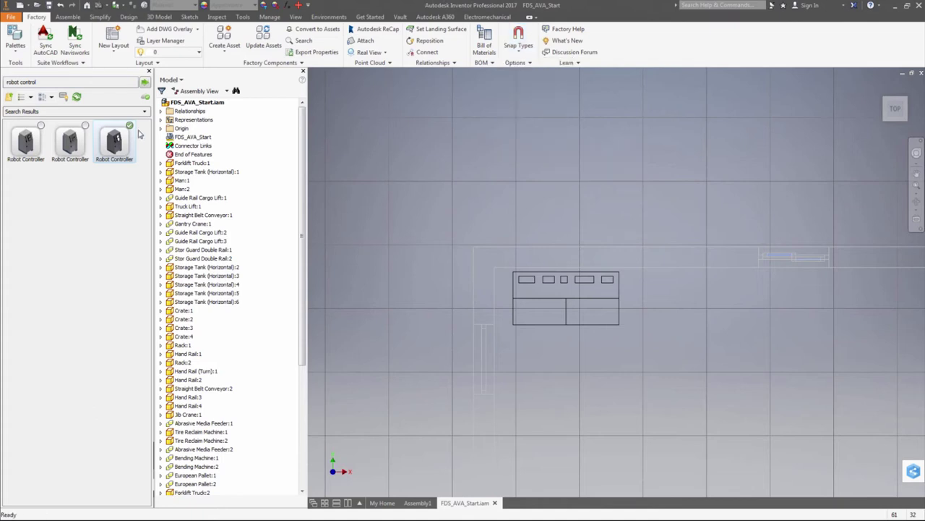
Search the factory assets for "work bench".
double_click(29, 81)
drag(14, 82, 4, 81)
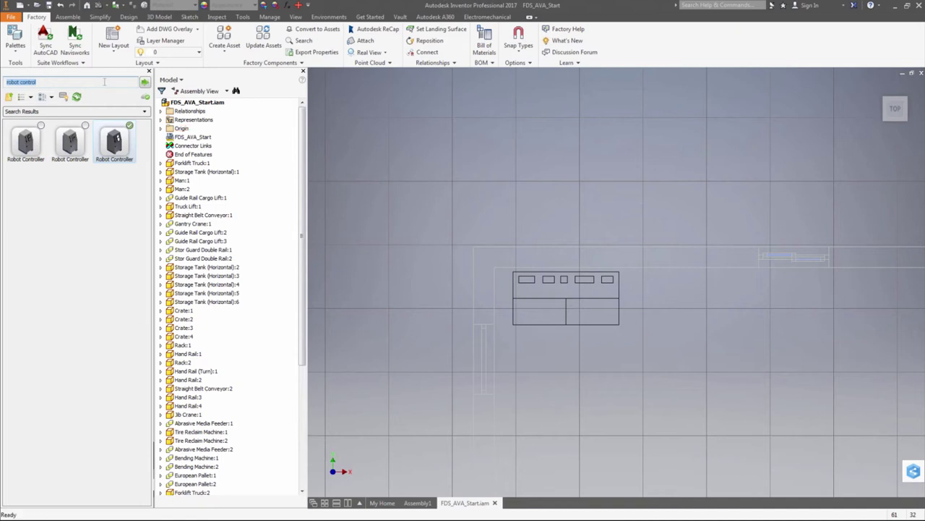
text(workk bench)
key(Return)
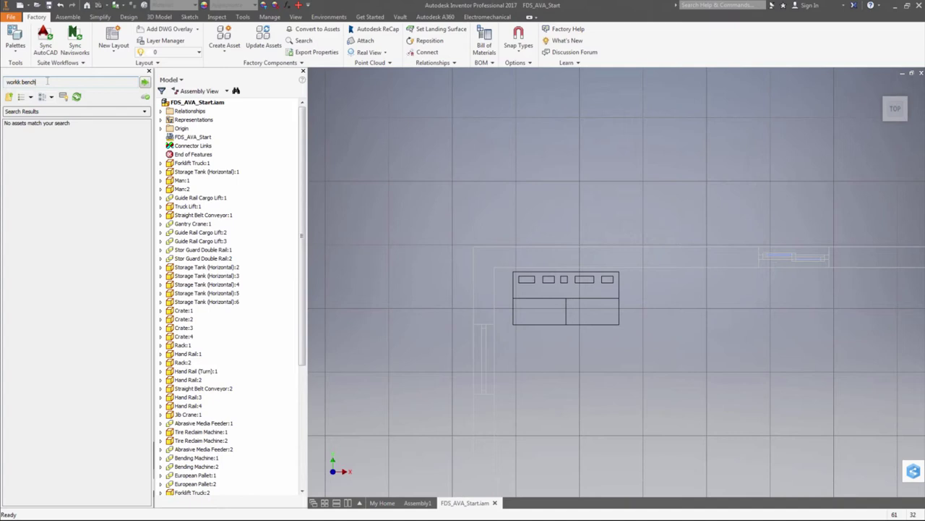
click(47, 82)
key(BackSpace)
key(BackSpace)
key(BackSpace)
key(BackSpace)
key(BackSpace)
key(BackSpace)
key(BackSpace)
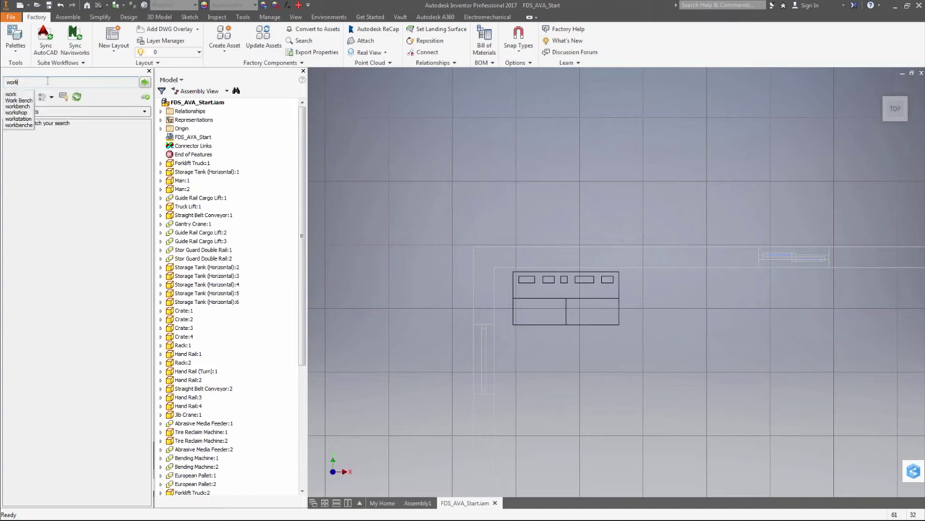
text(bench)
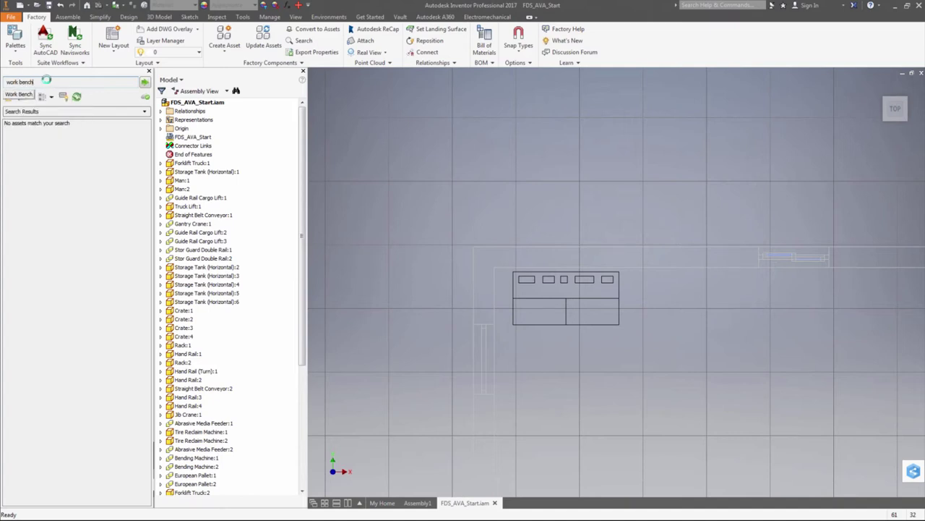
key(Return)
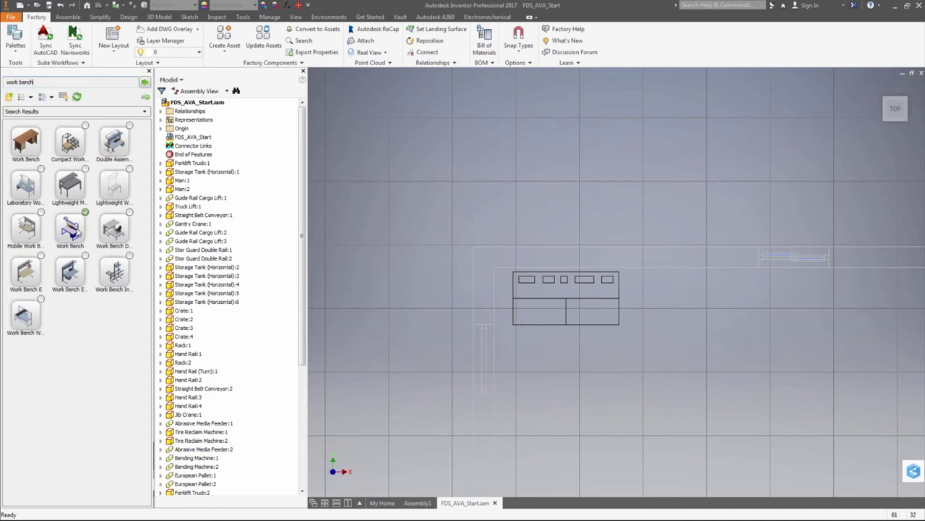
Place one Work Bench asset on the bench outline of the DWG overlay near the building corner and finish placing.
click(72, 230)
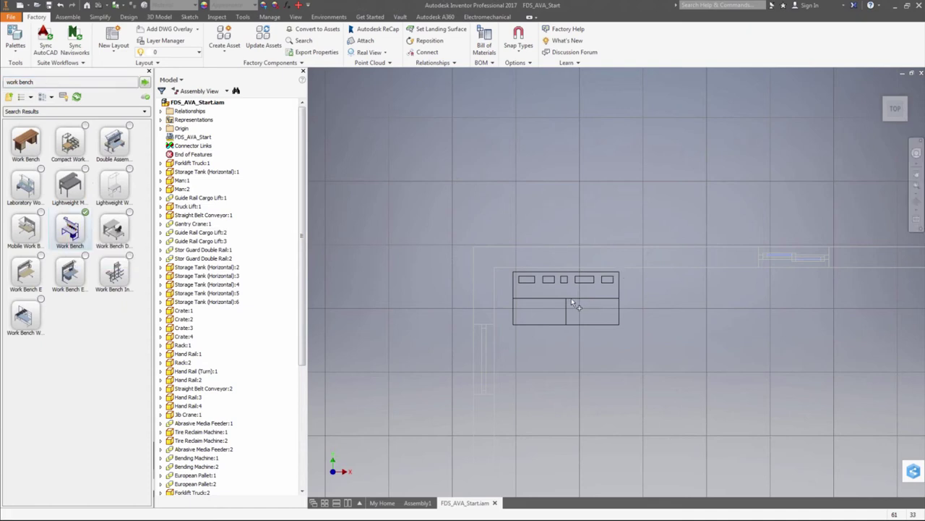
scroll(571, 298, down, 2)
scroll(571, 299, up, 3)
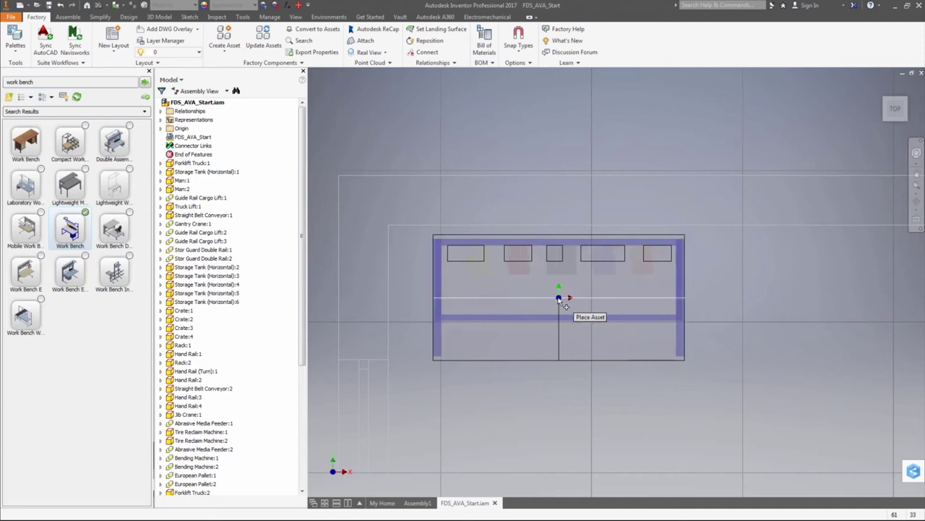
click(565, 304)
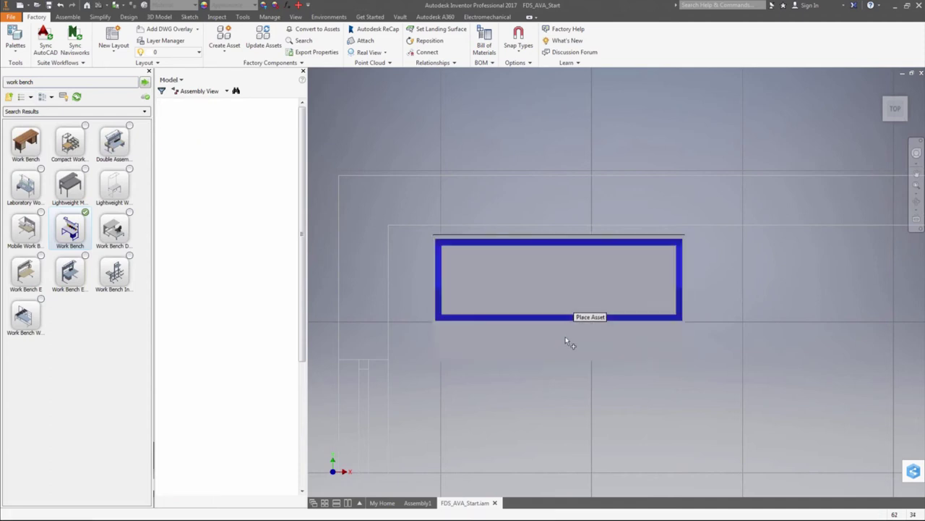
right_click(495, 351)
click(510, 354)
click(602, 350)
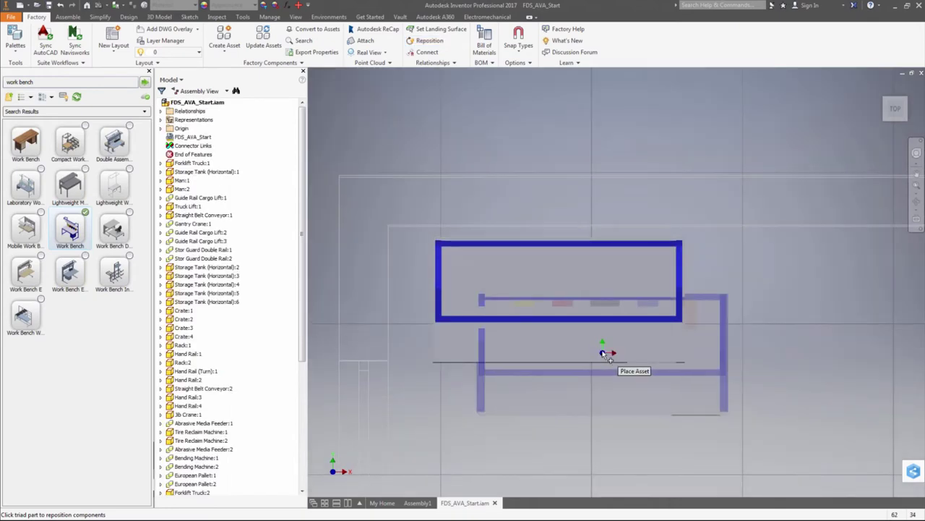
key(F6)
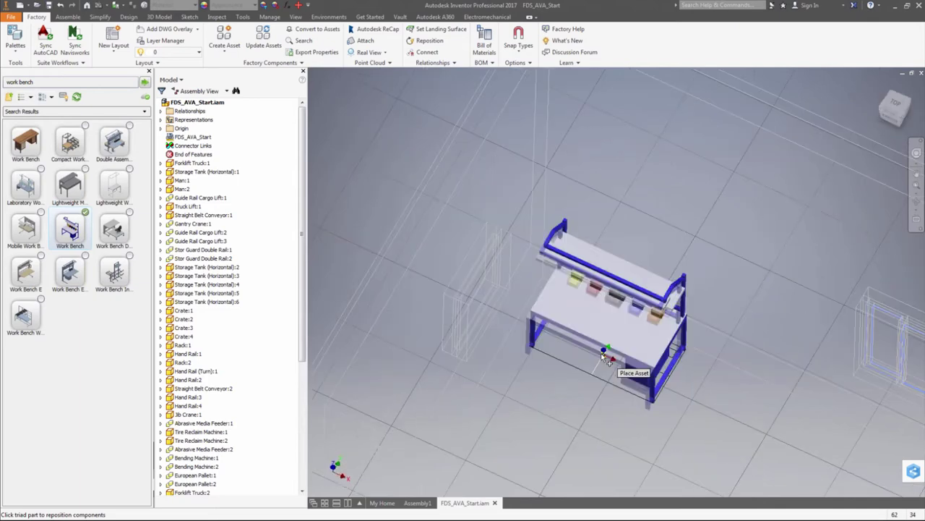
right_click(633, 381)
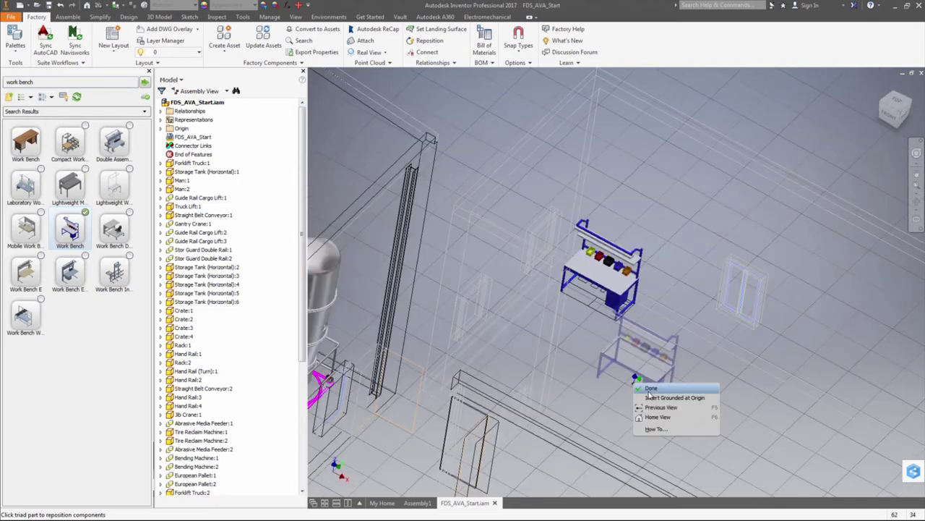
click(647, 390)
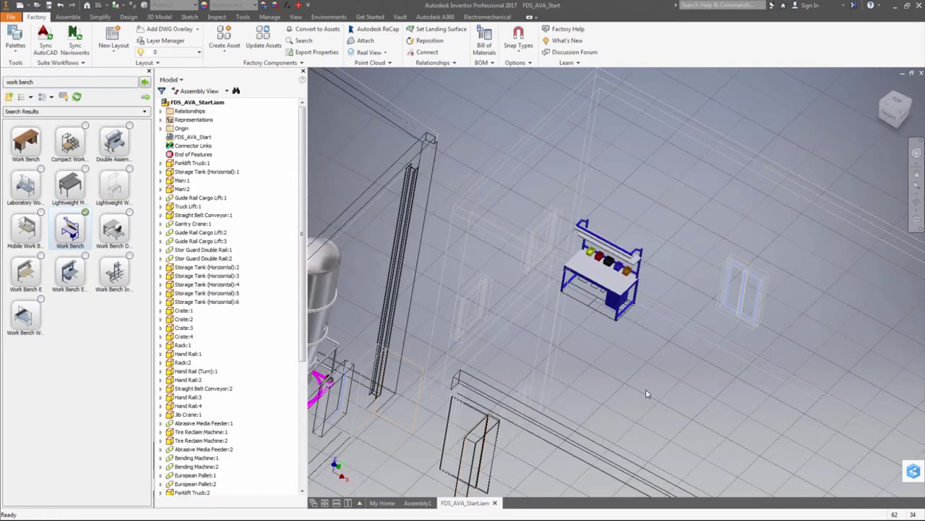
key(F6)
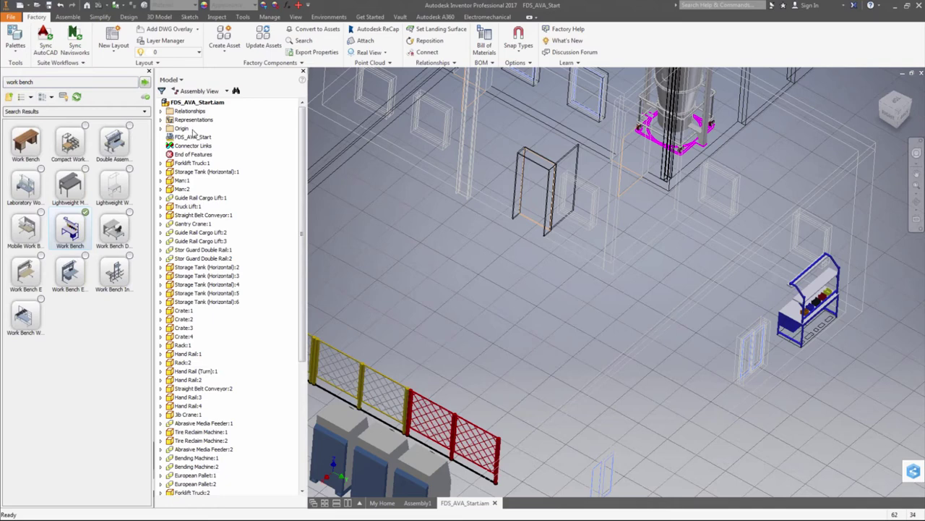
Open the Storage Bin - Parts file from the AVA Demo Files folder.
key(ctrl+o)
click(436, 246)
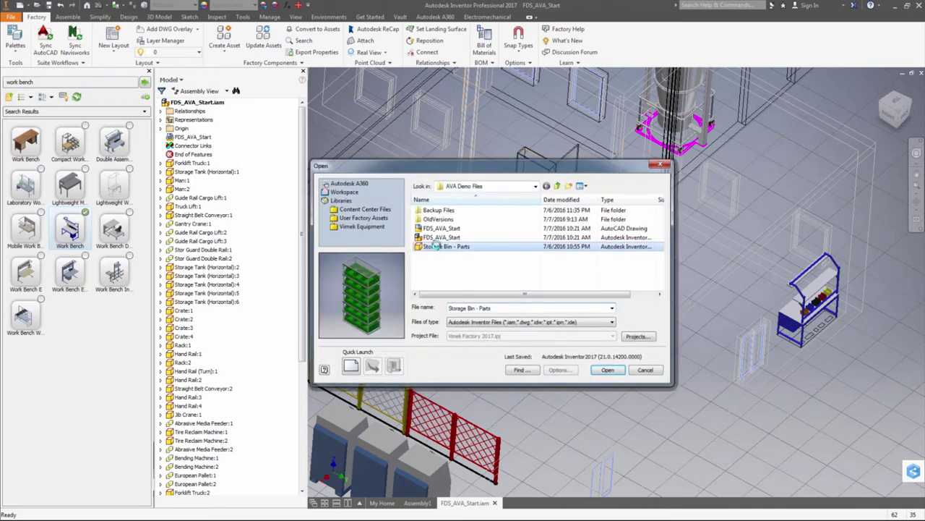
double_click(436, 247)
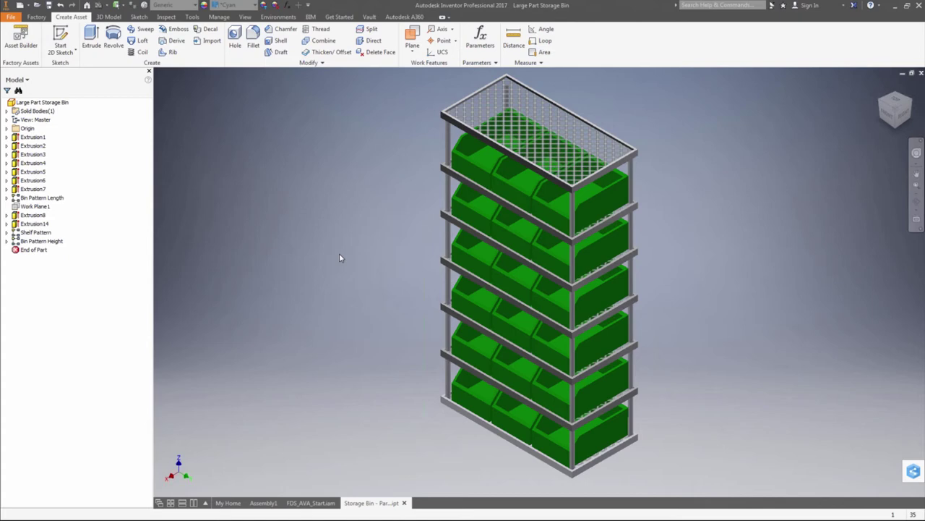
Open the storage bin's parameters and set the user parameter Bins_High to 4.
click(287, 5)
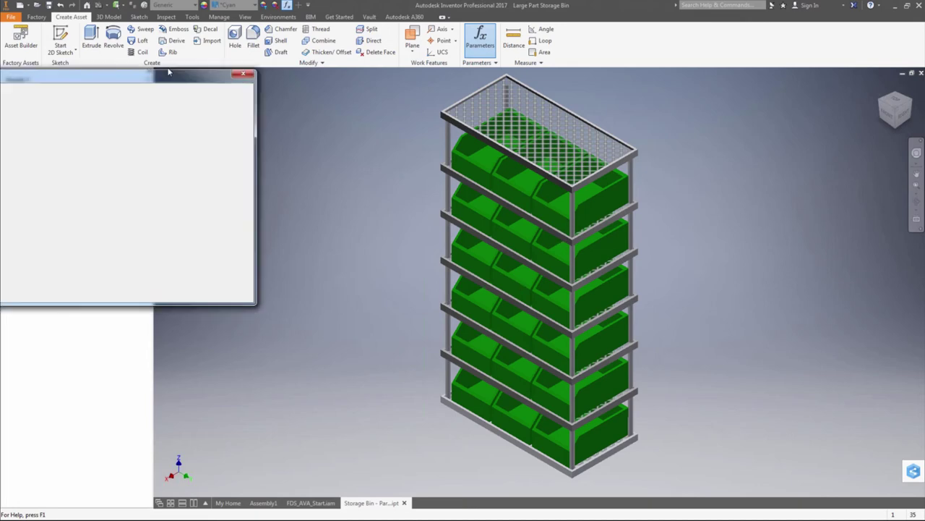
drag(168, 74, 332, 51)
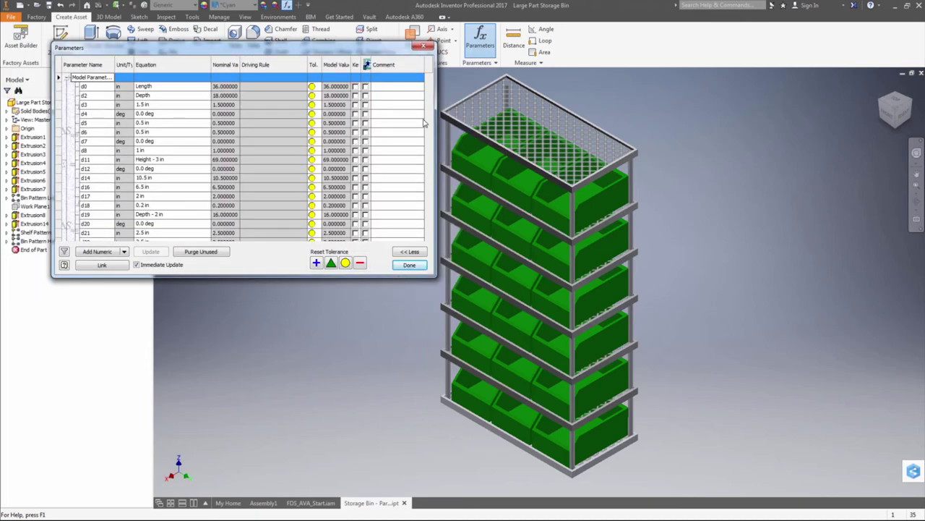
drag(432, 131, 430, 196)
scroll(430, 195, down, 5)
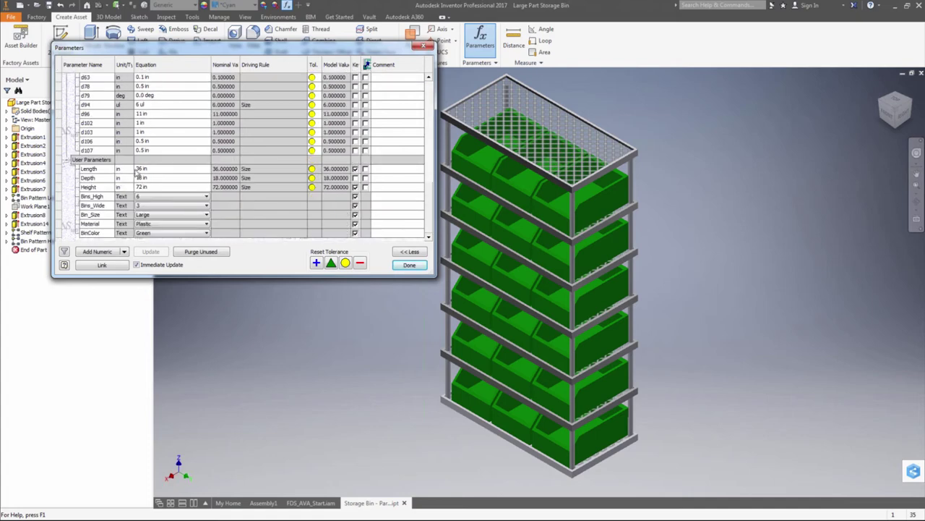
click(166, 198)
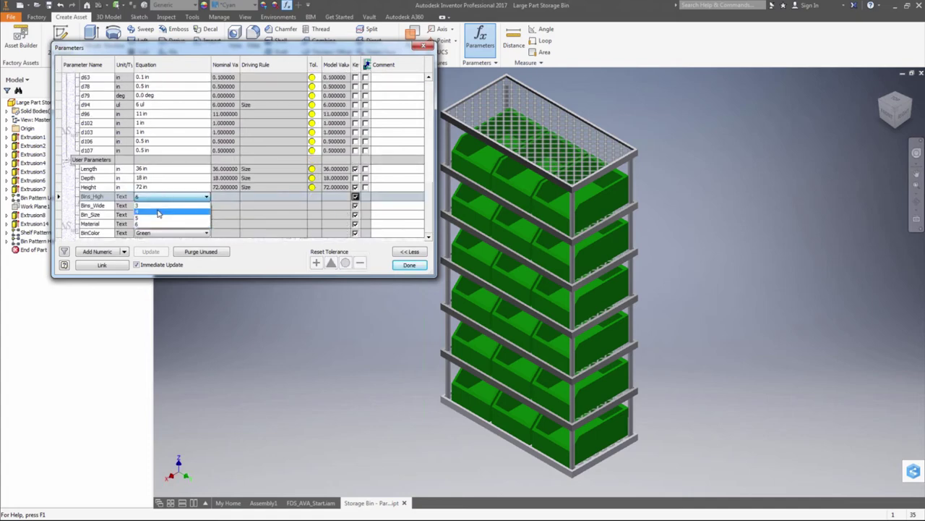
click(159, 211)
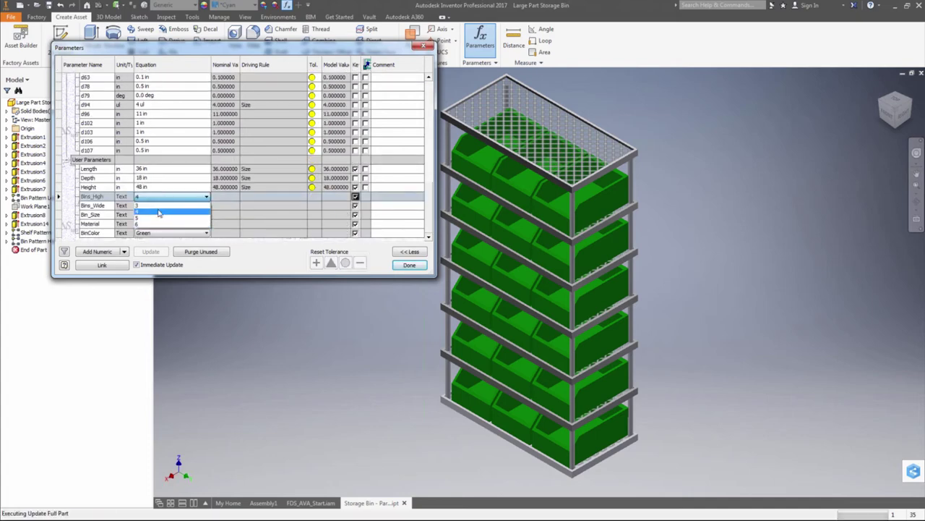
Try a Bins_Wide value of 5 on the storage bin and set it back to 3.
click(160, 207)
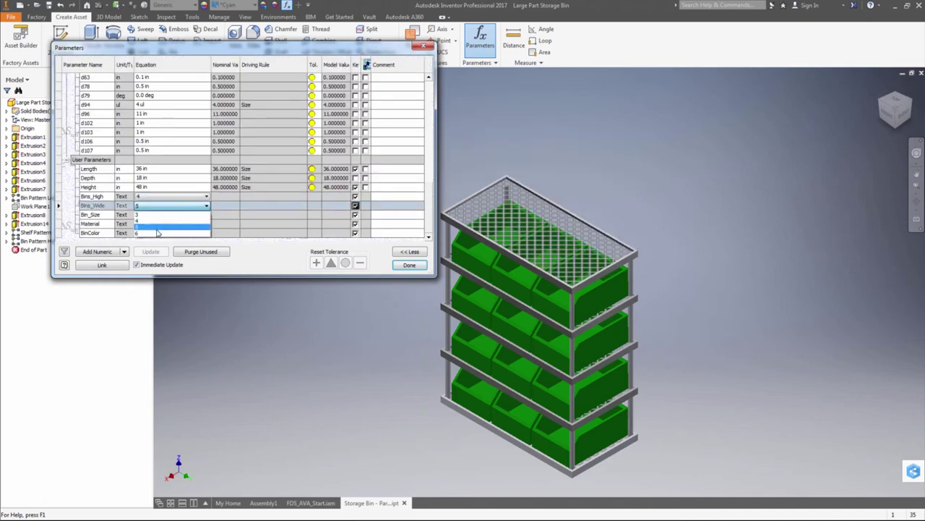
click(157, 229)
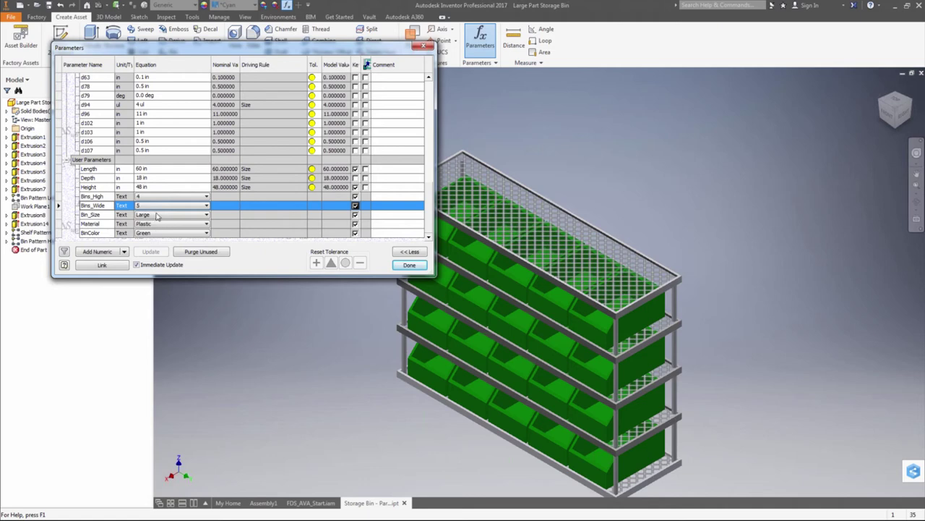
click(155, 207)
click(152, 215)
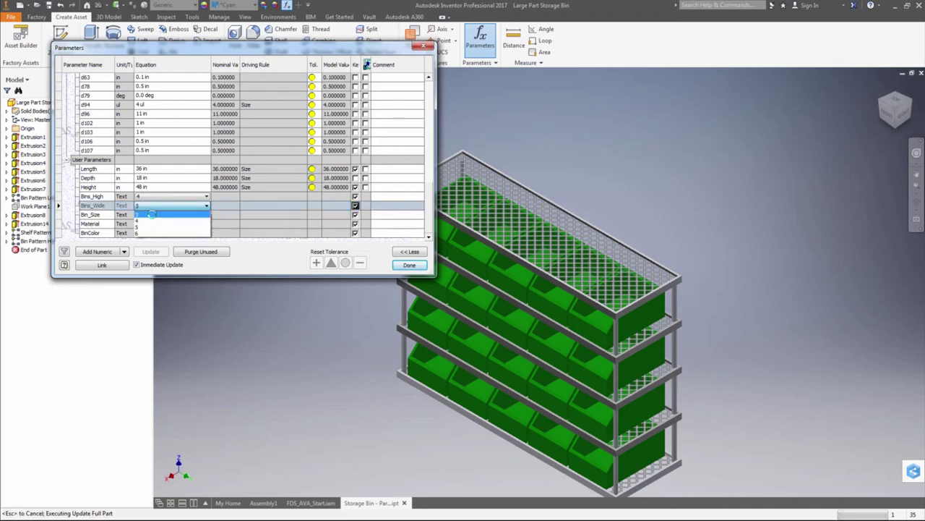
Close the parameters and enter the Asset Builder for the storage bin.
click(406, 265)
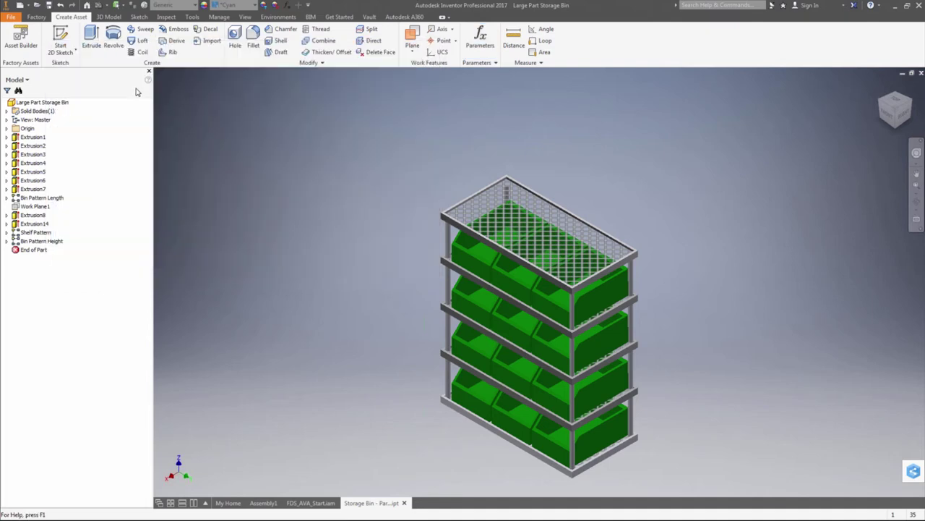
middle_drag(395, 331, 366, 274)
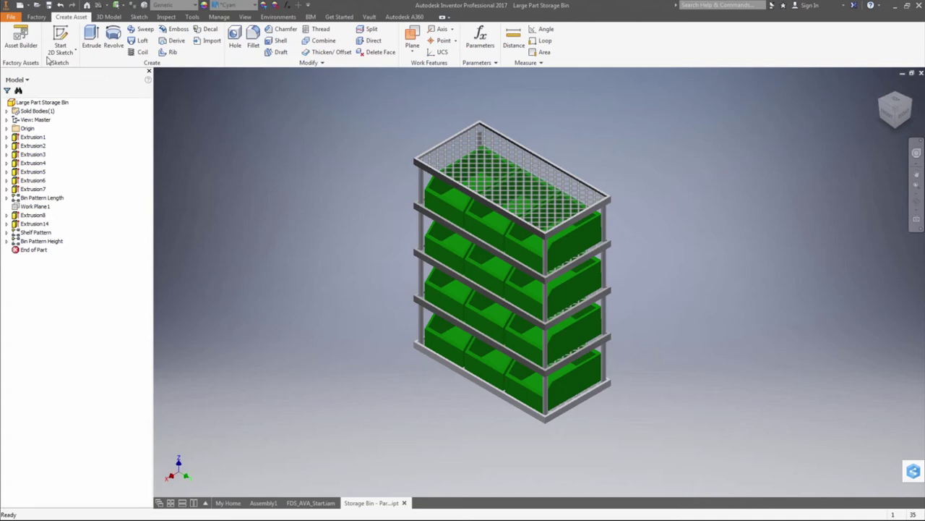
click(18, 40)
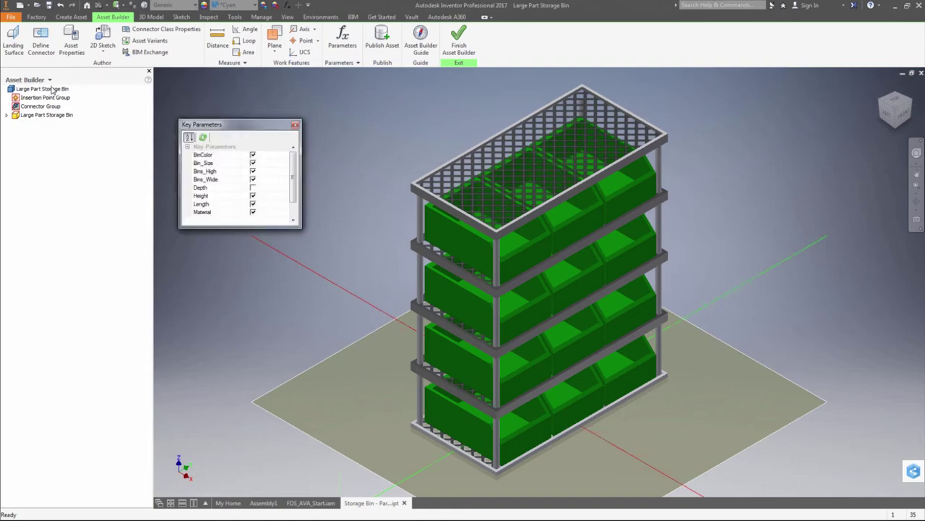
Define the storage bin's landing surface on the underside face of its base frame, keeping the 0 in plane offset.
click(12, 48)
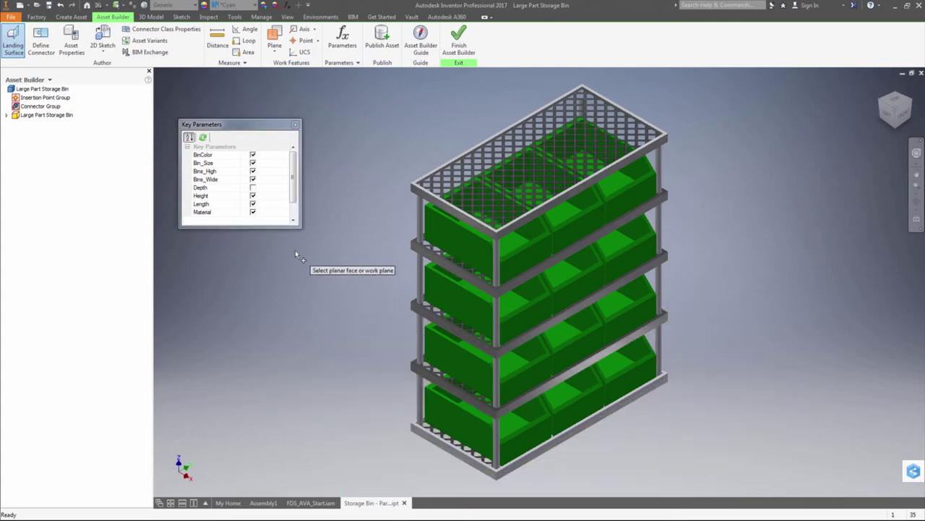
shift+middle_drag(294, 248, 395, 309)
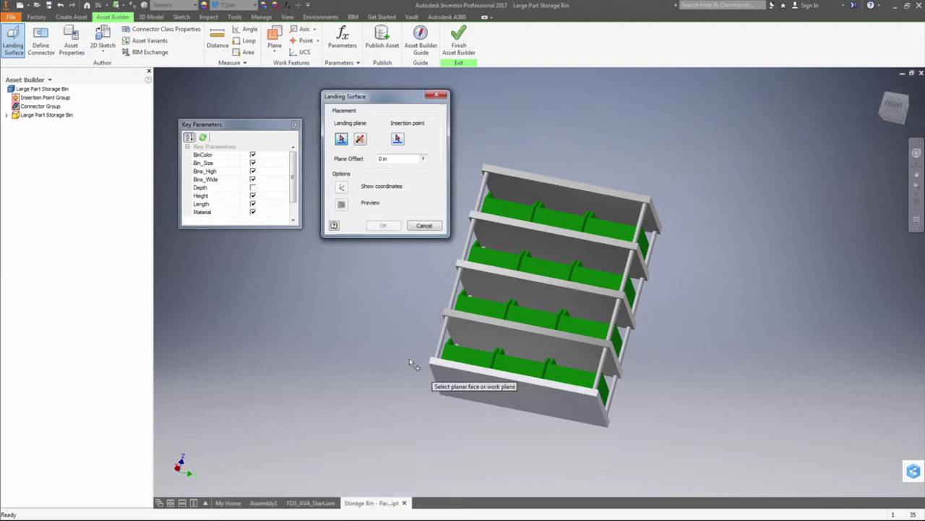
shift+middle_drag(479, 398, 539, 364)
click(508, 373)
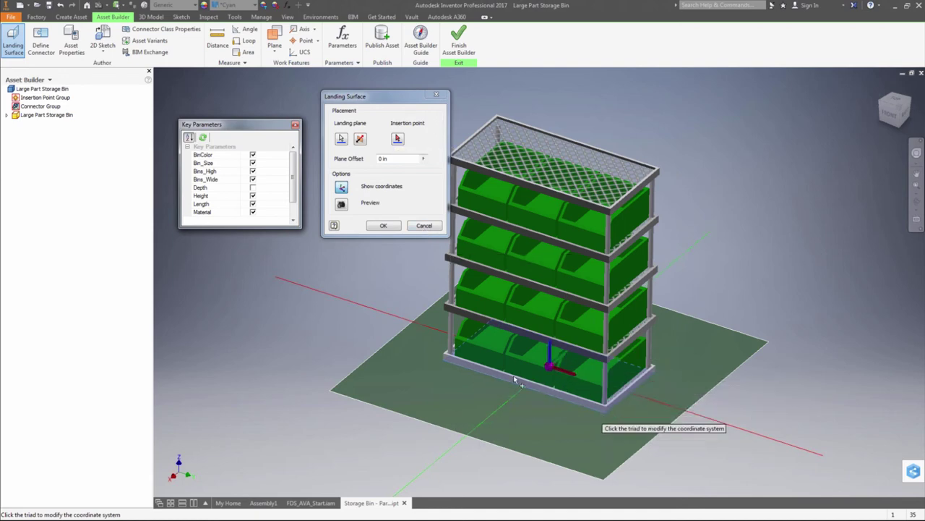
click(381, 227)
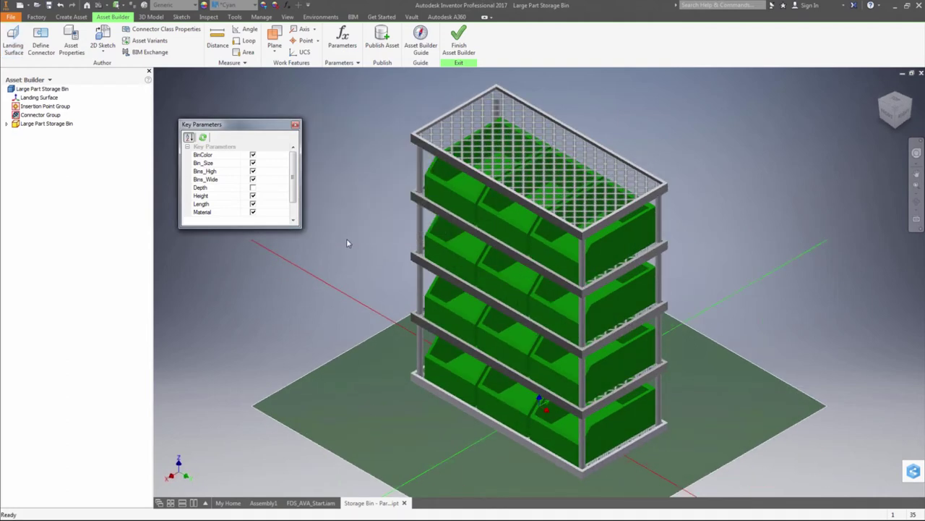
Define a connector at the midpoint of the lower base edge on one short end, with its up direction set from a vertical frame edge.
middle_drag(350, 267, 348, 262)
drag(348, 262, 347, 231)
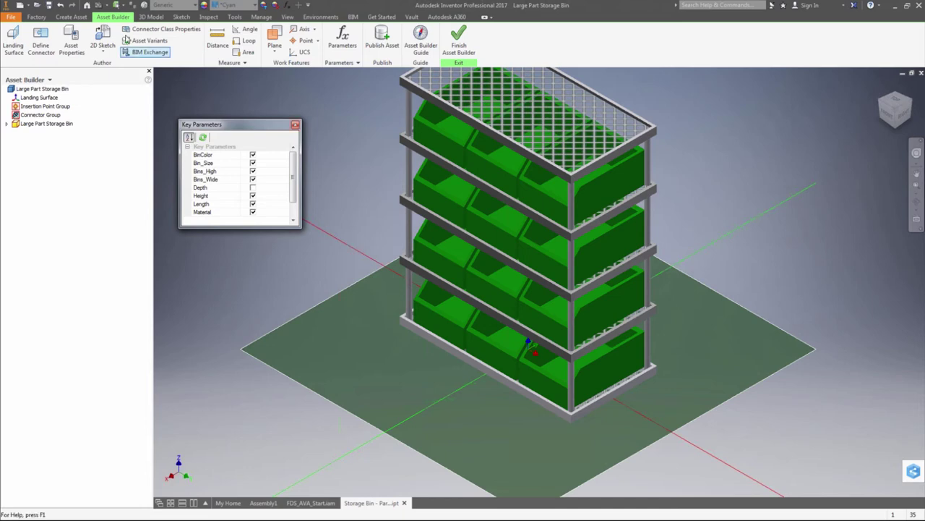
click(41, 46)
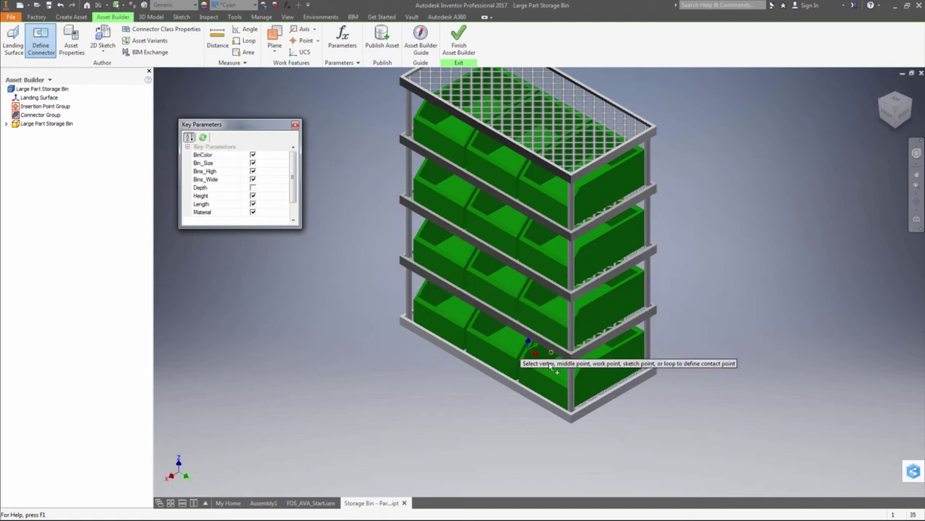
scroll(619, 391, up, 3)
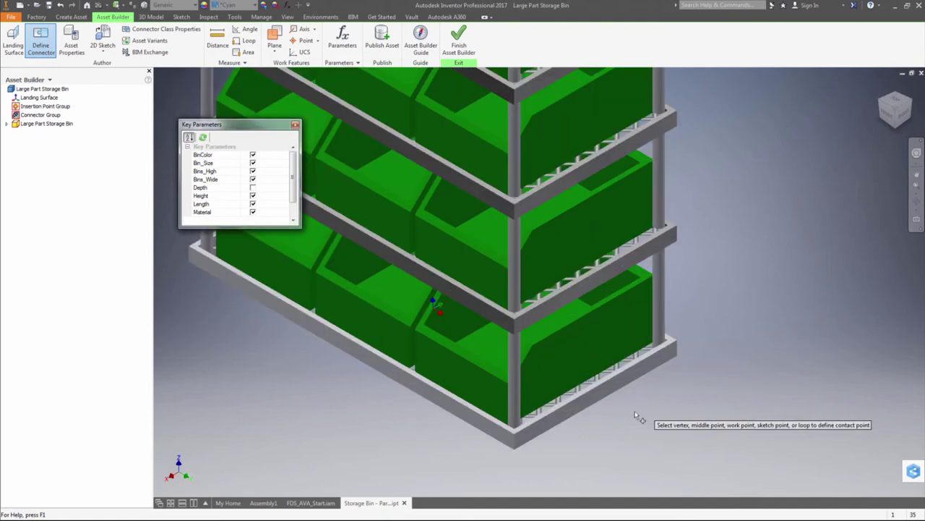
click(599, 399)
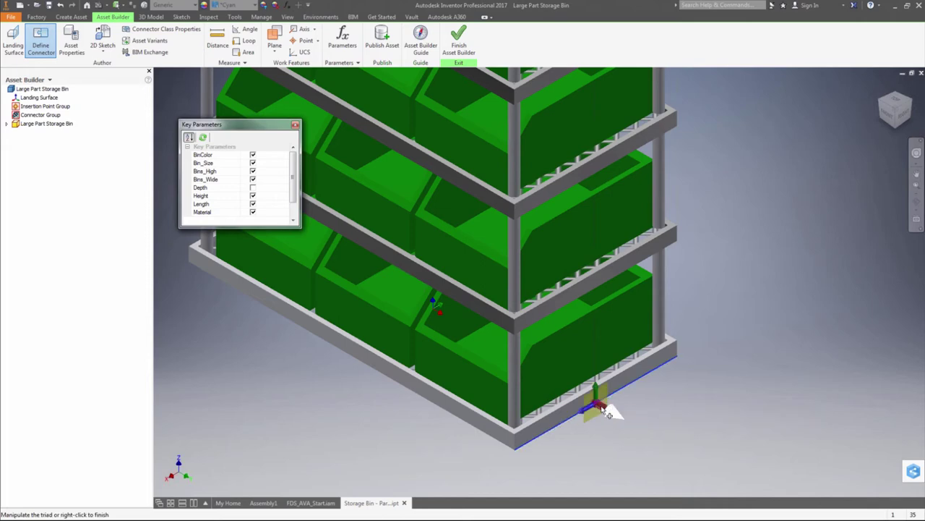
click(603, 406)
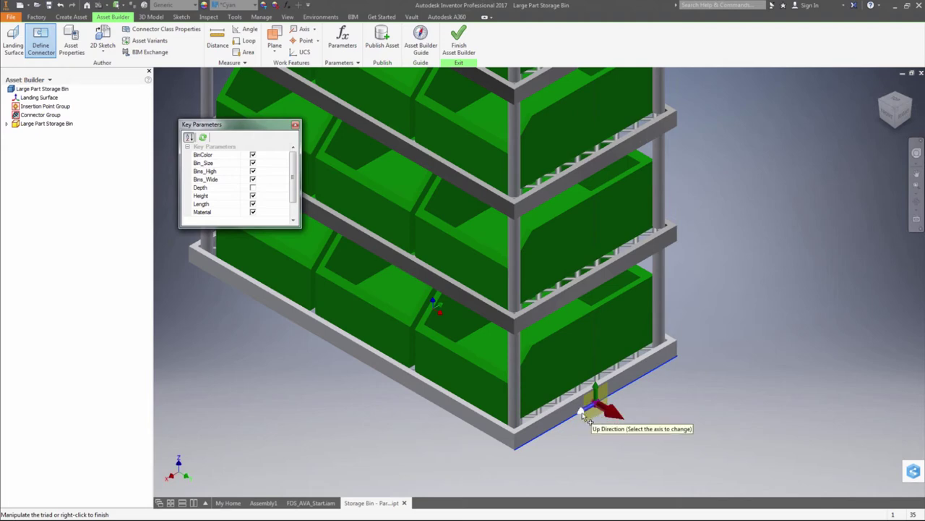
click(583, 414)
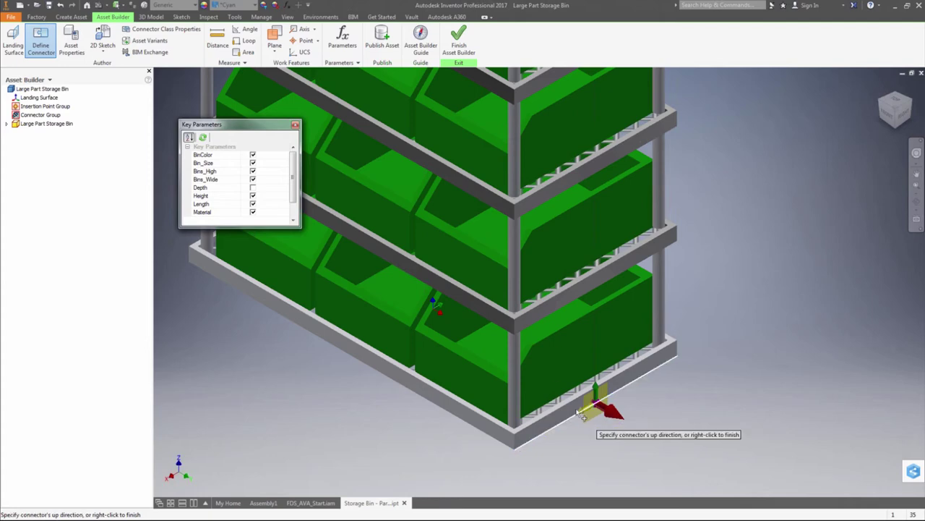
click(516, 331)
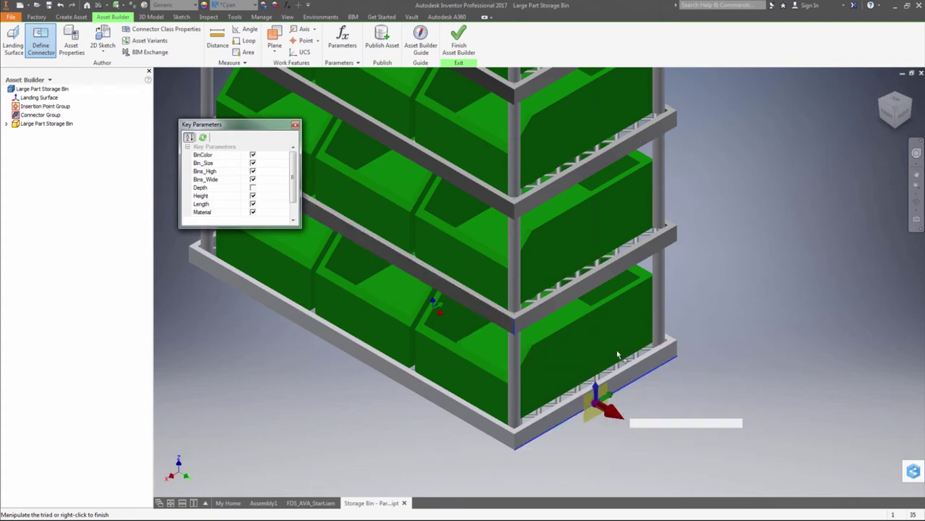
right_click(705, 396)
click(716, 396)
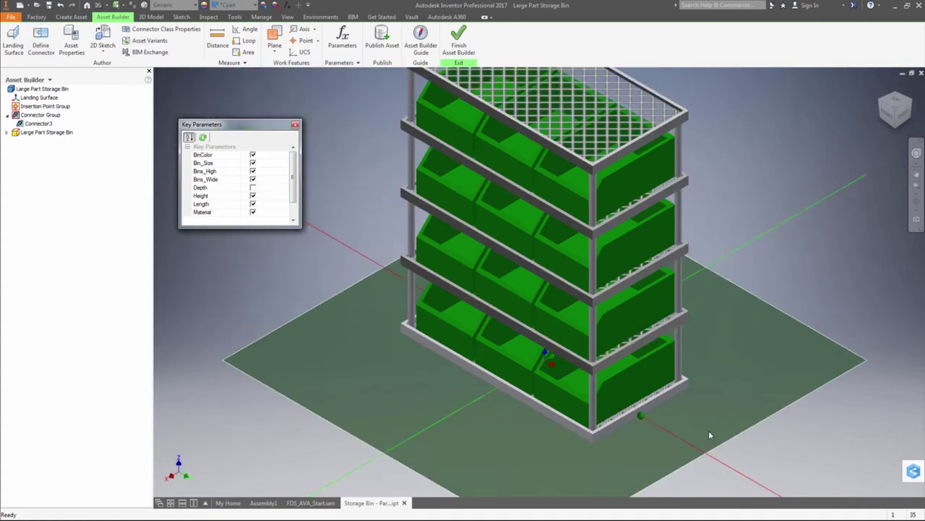
Define a second connector at the lower base edge's midpoint on the opposite short end, with its up direction flipped to point upward.
shift+middle_drag(709, 435, 585, 448)
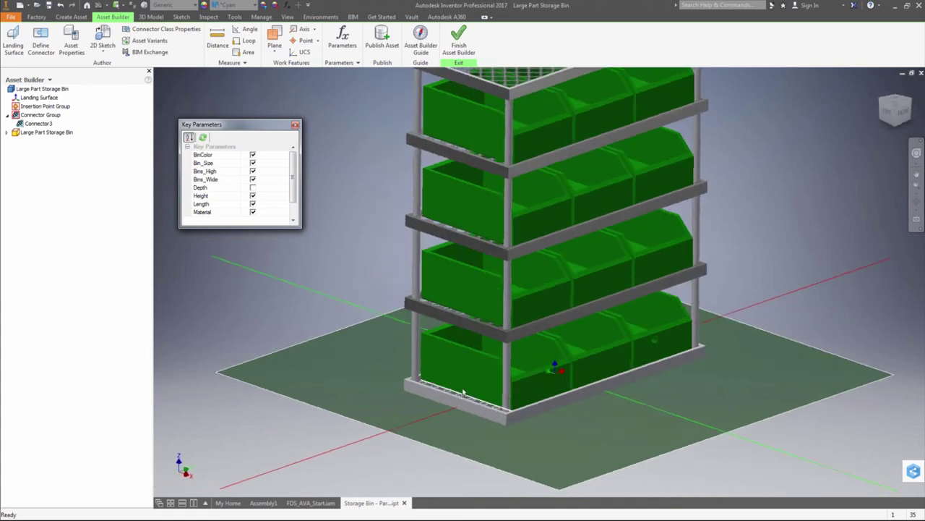
click(36, 41)
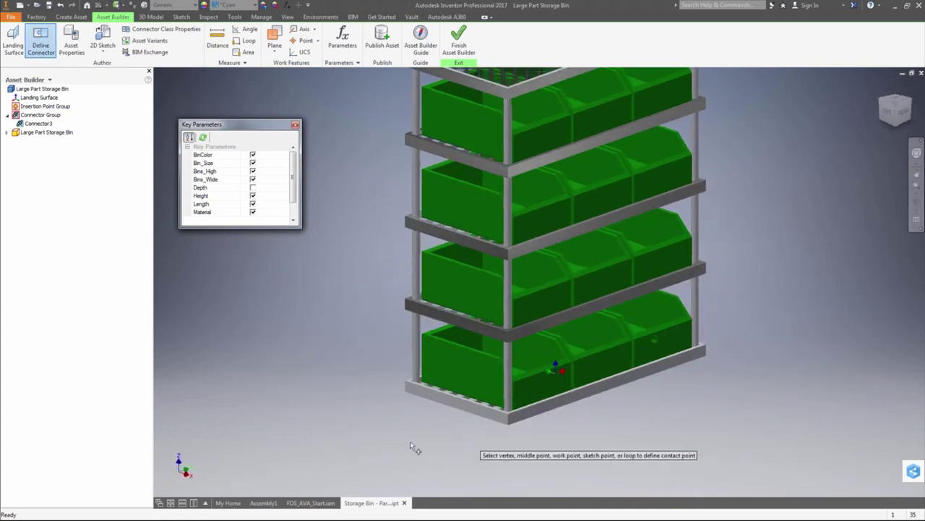
scroll(418, 413, up, 3)
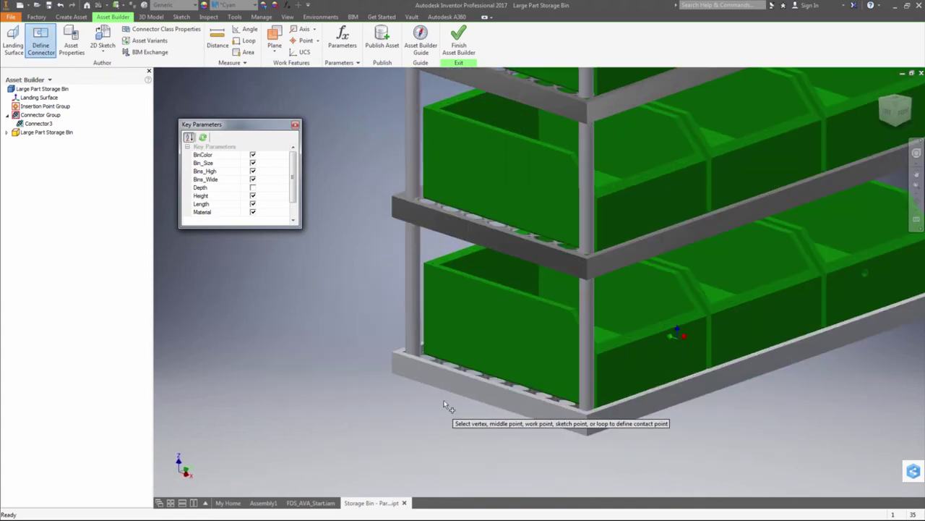
click(490, 410)
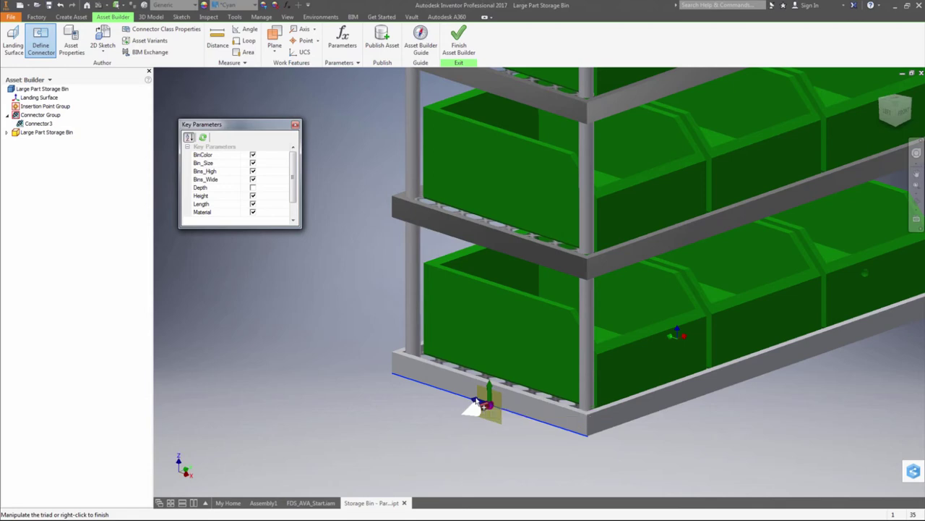
click(476, 400)
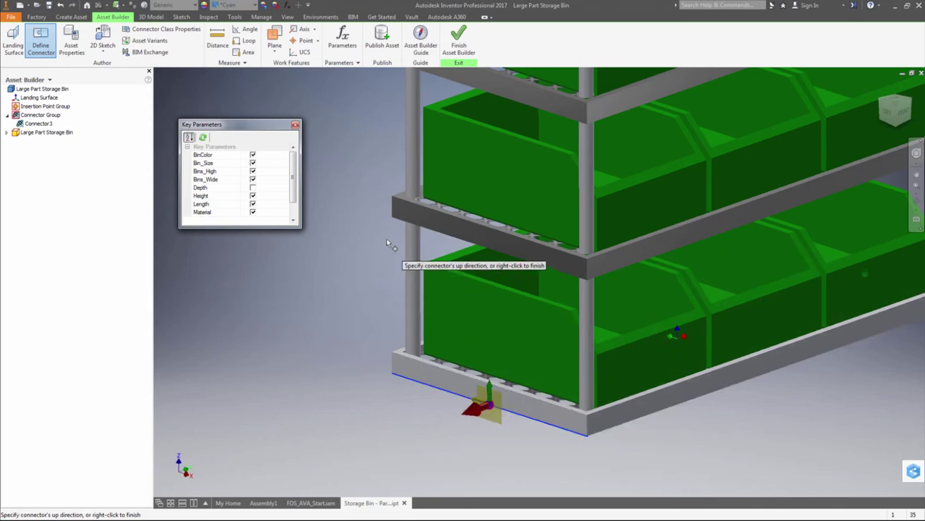
click(392, 199)
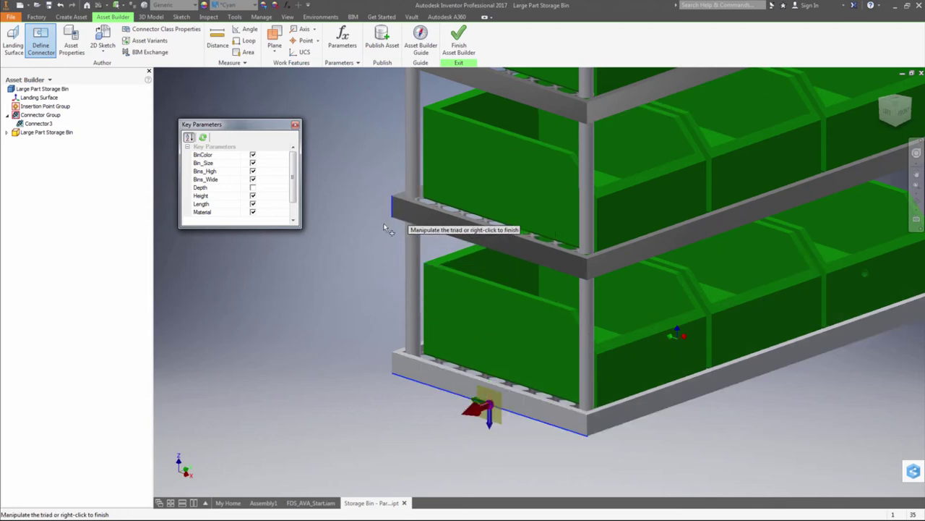
right_click(491, 426)
click(502, 429)
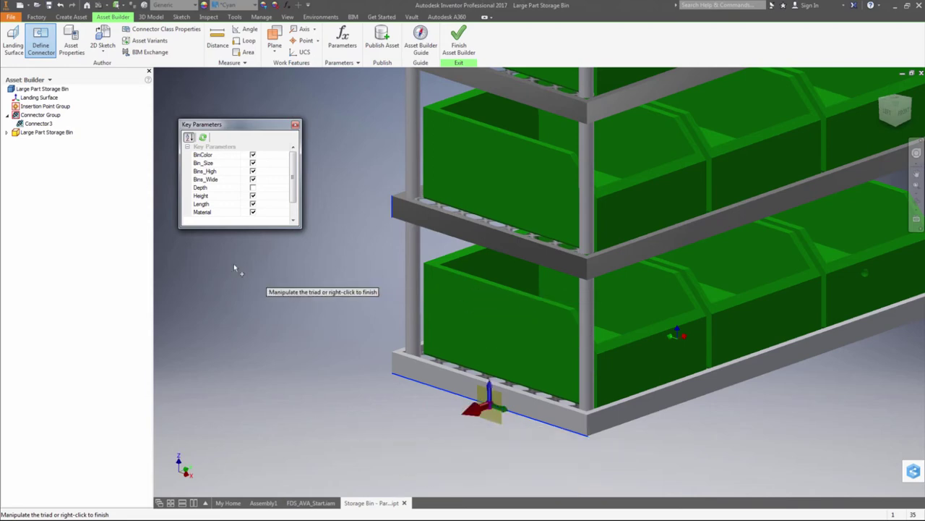
right_click(271, 318)
click(287, 321)
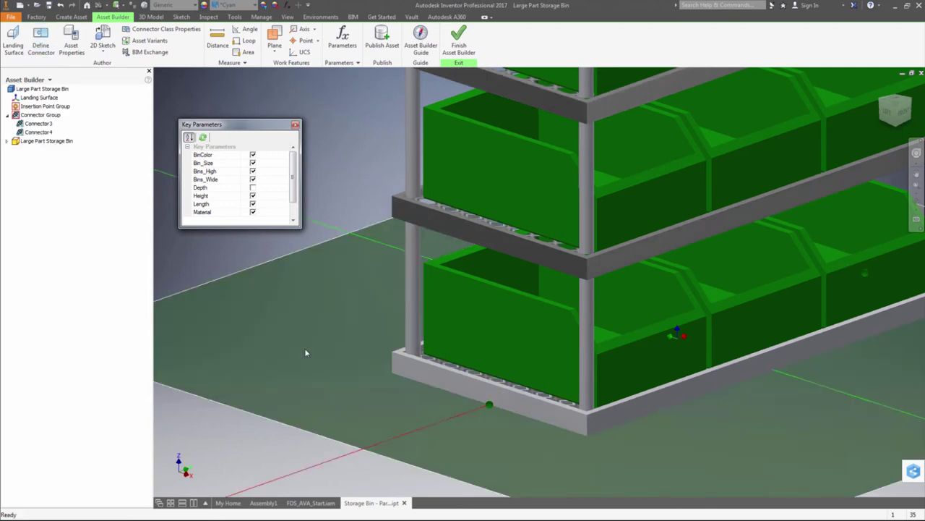
Save the part and publish it as the Standard asset Storage Bin - Parts in the local User Assets folder.
key(F6)
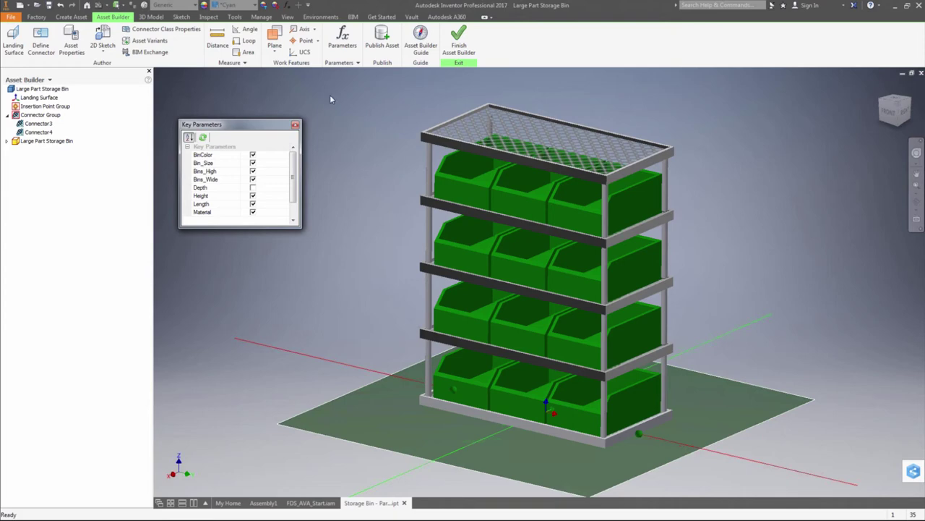
click(382, 36)
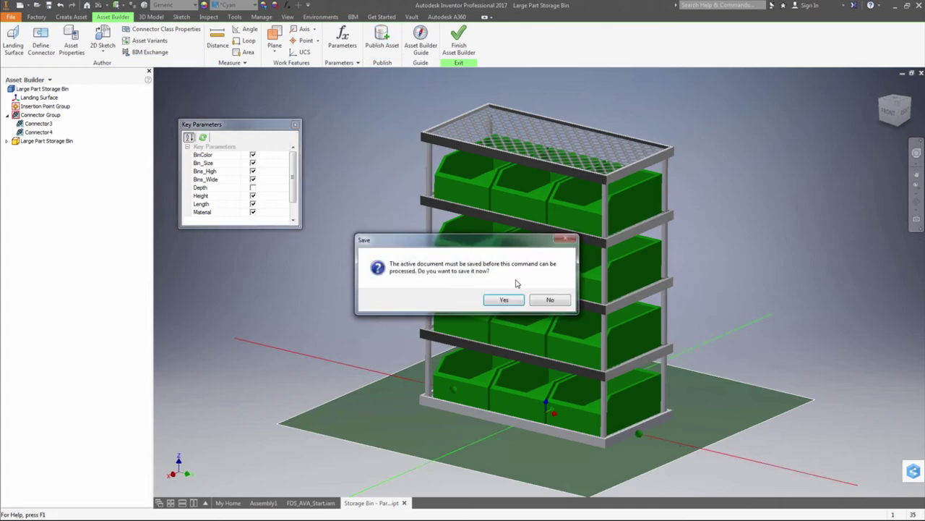
click(503, 299)
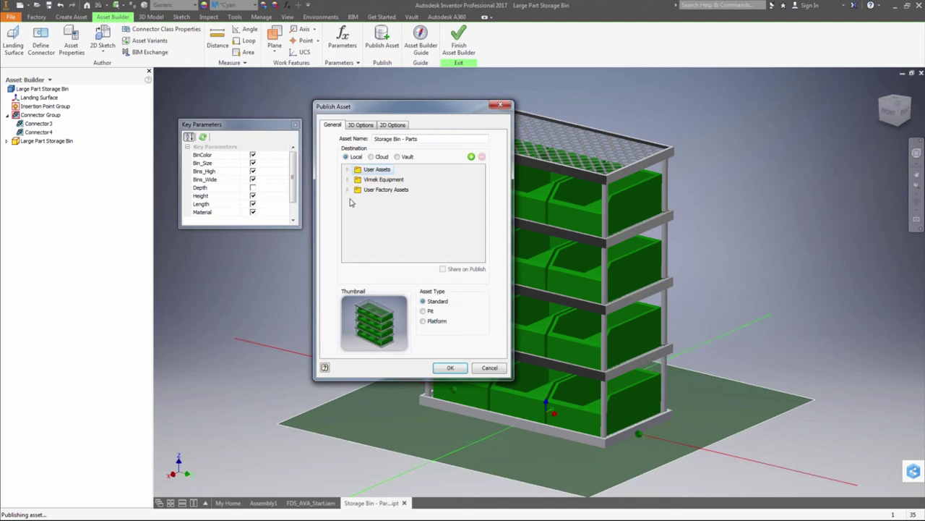
click(348, 169)
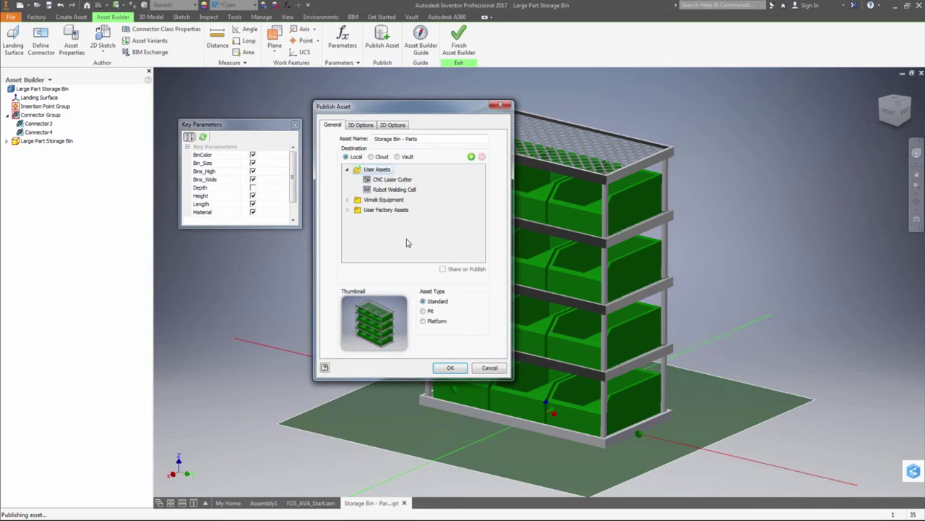
click(441, 368)
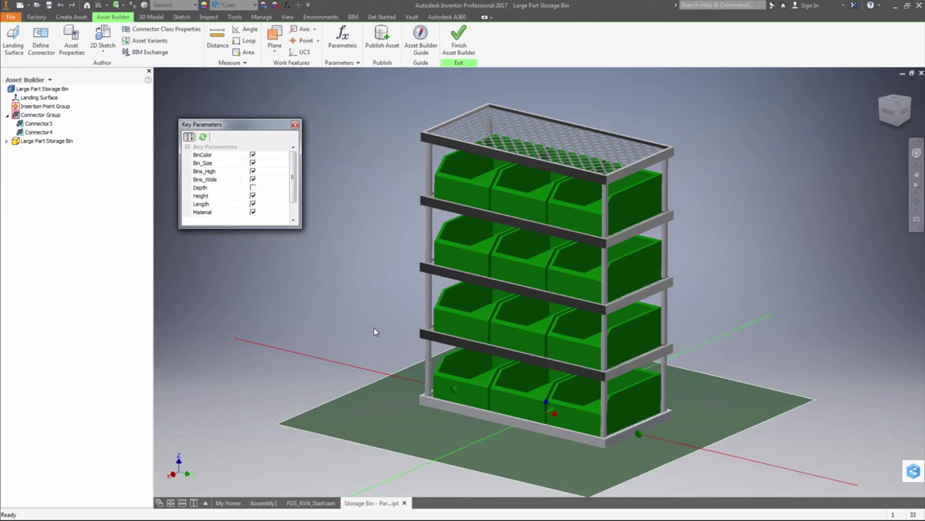
Finish the Asset Builder and close the storage bin part to return to the FDS_AVA_Start layout.
click(458, 40)
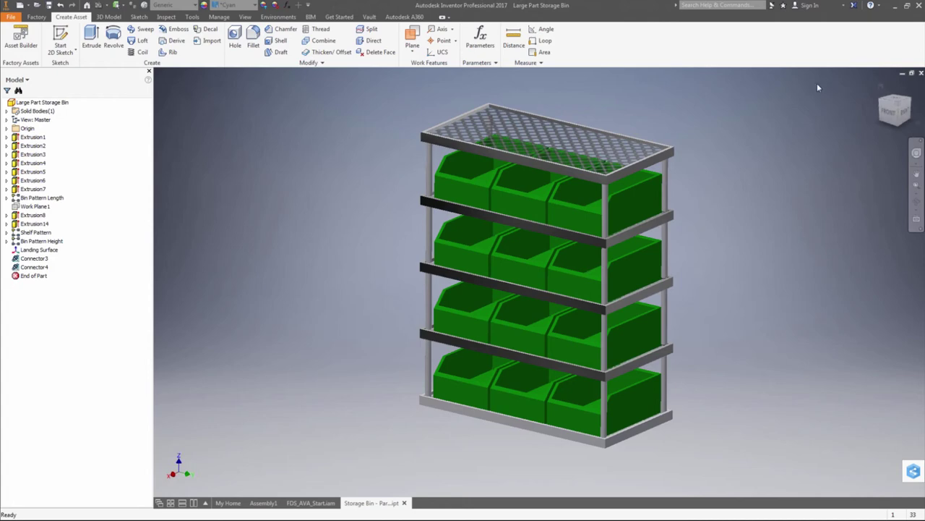
click(912, 73)
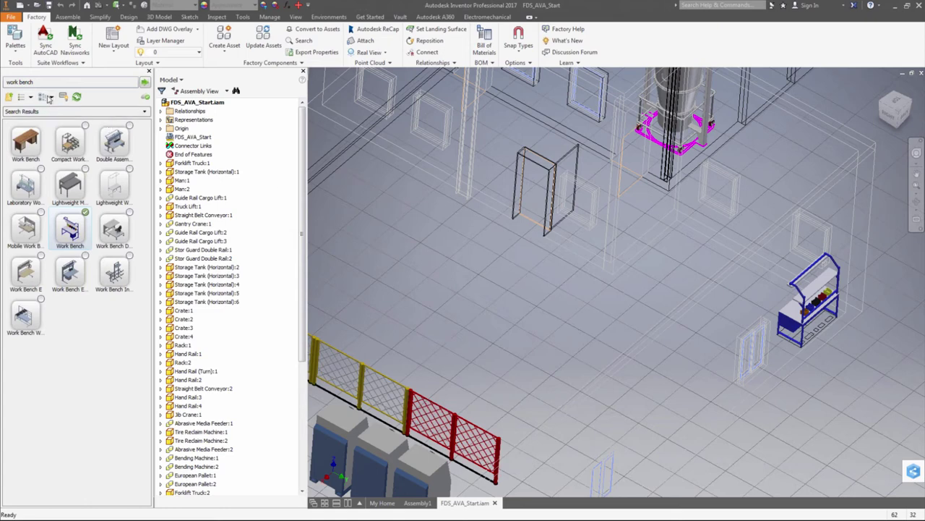
Place the Storage Bin - Parts asset from User Assets on the open floor between the door frame and the work bench.
click(9, 97)
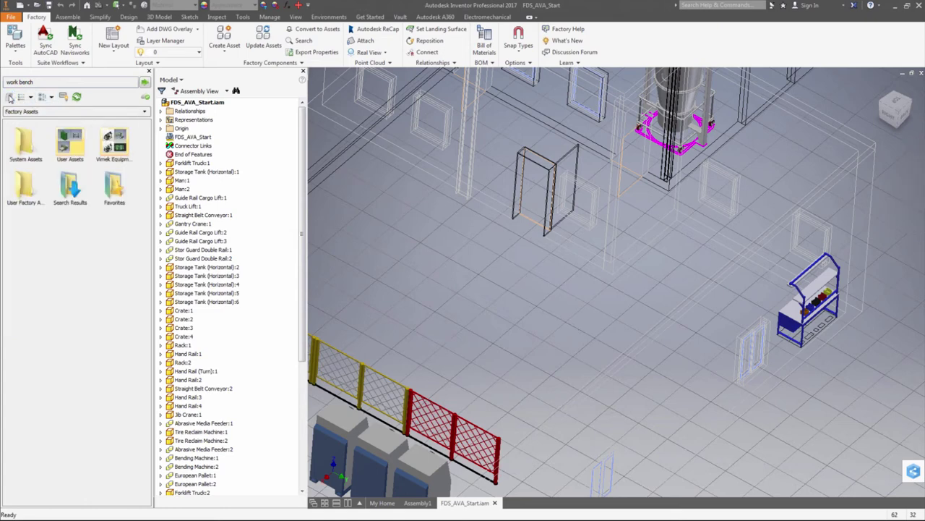
double_click(80, 147)
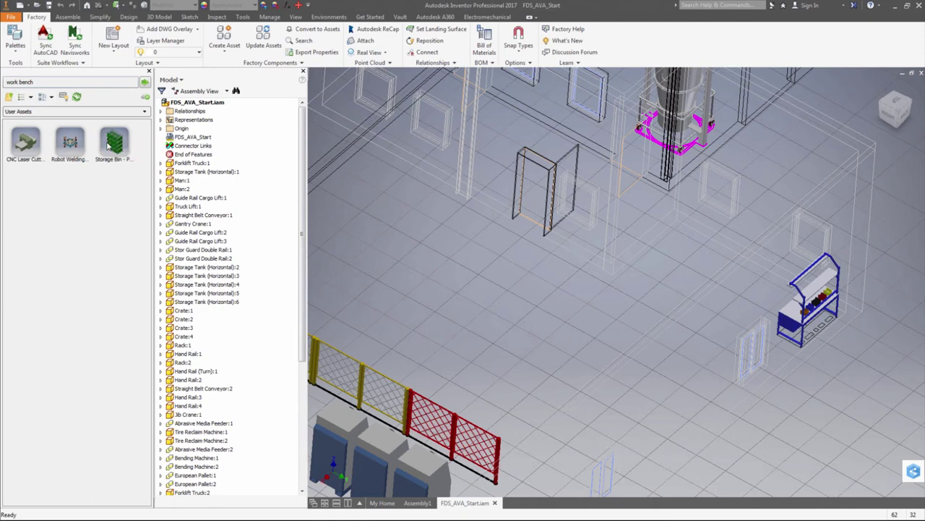
drag(108, 146, 672, 280)
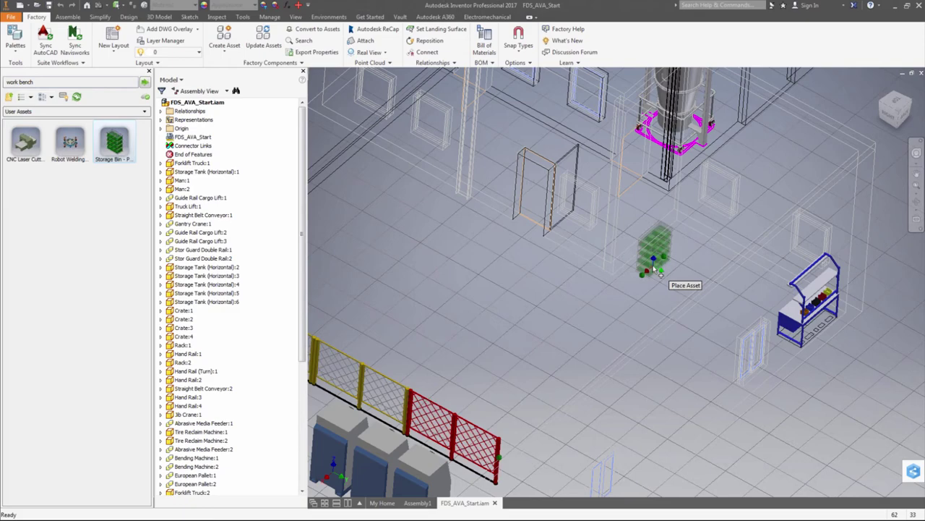
scroll(655, 271, up, 3)
scroll(656, 272, down, 3)
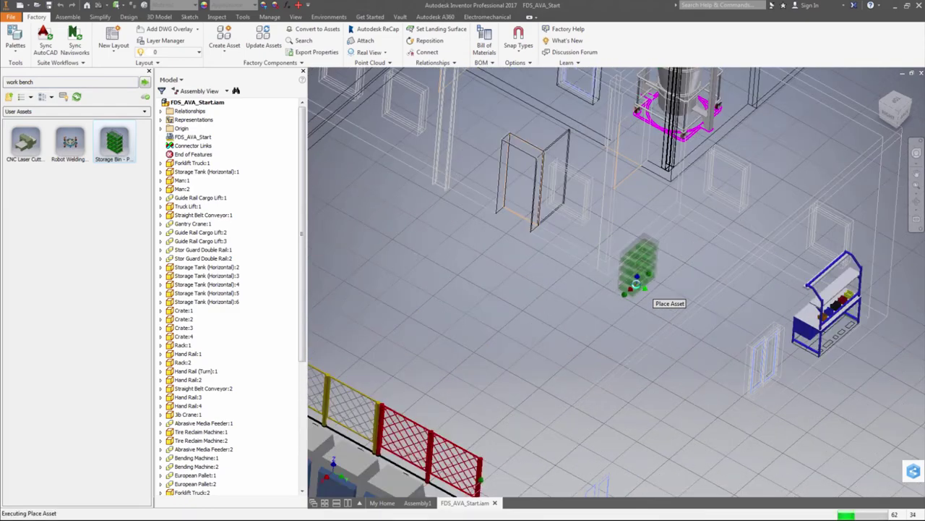
drag(637, 284, 636, 284)
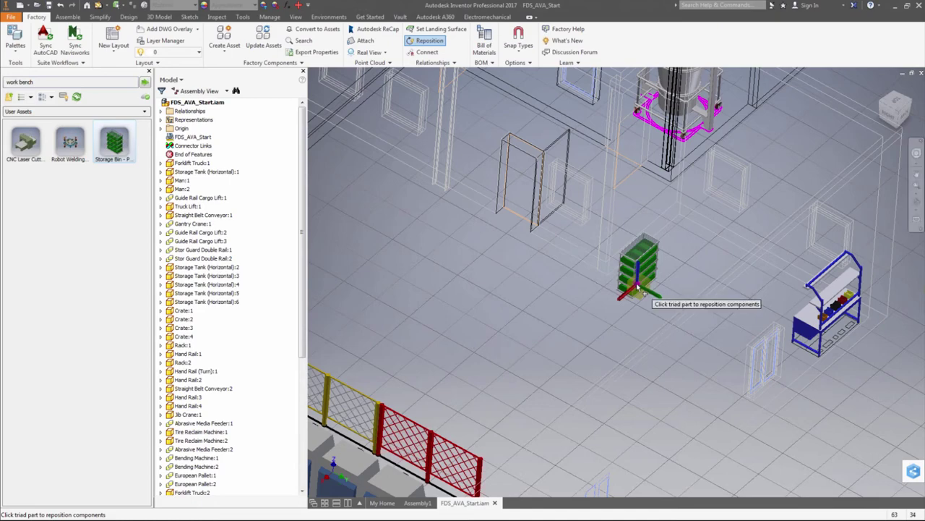
Rotate the placed storage bin half a turn about its vertical axis and finish repositioning it.
scroll(637, 287, up, 3)
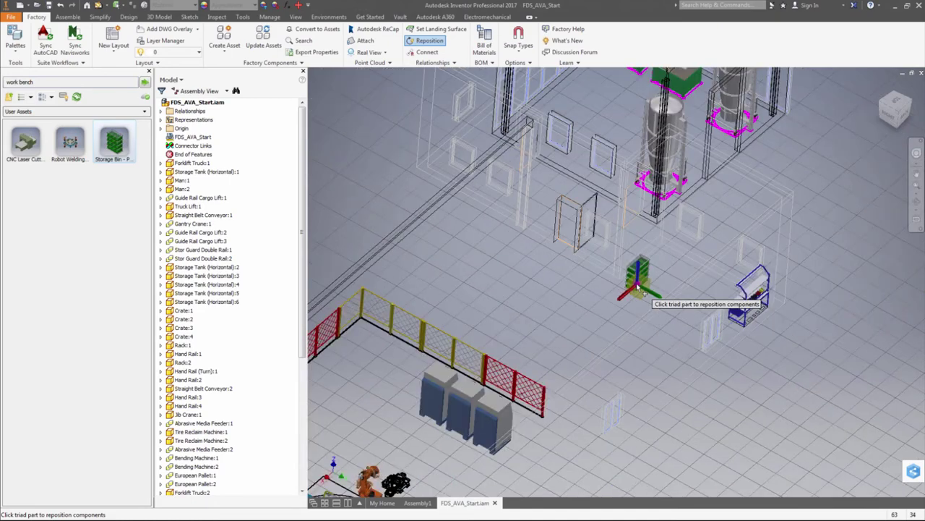
scroll(637, 287, down, 6)
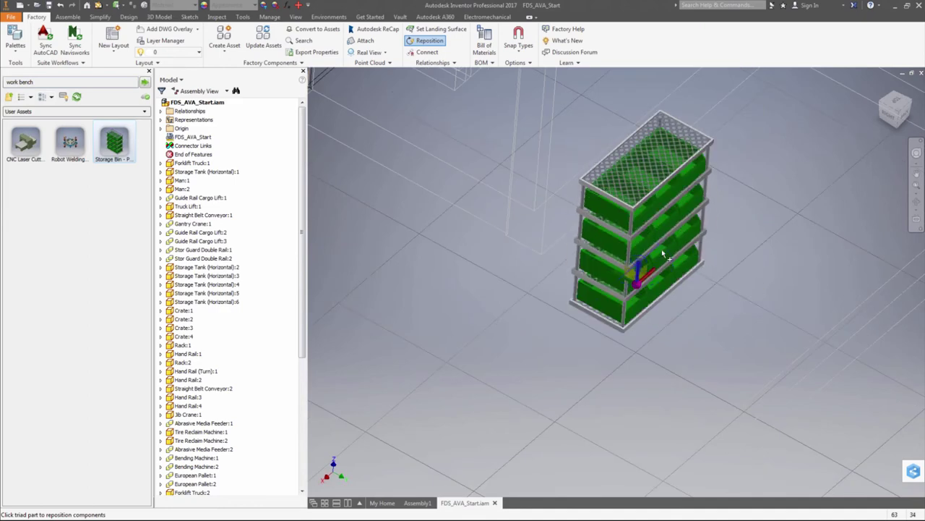
right_click(710, 291)
click(721, 296)
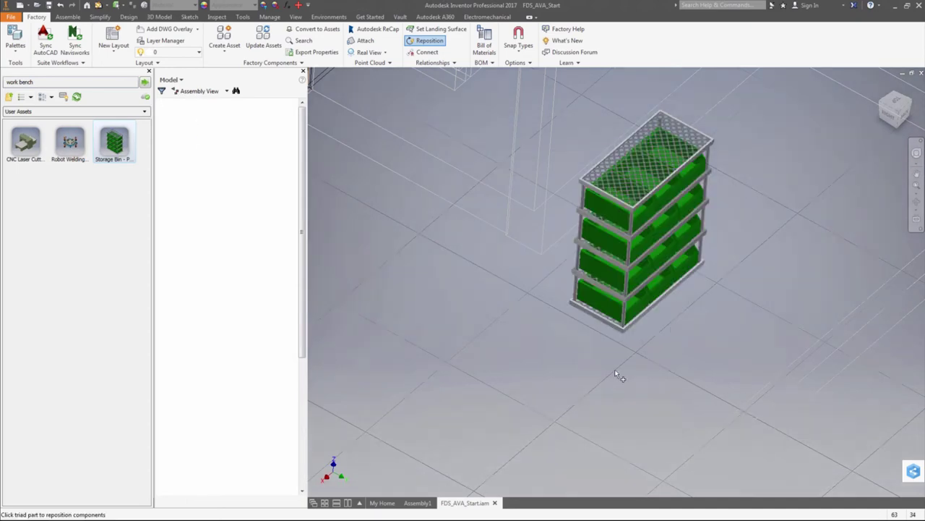
Place two more Storage Bin - Parts assets, snapping each to the end of the previous one to form a row of three.
click(630, 298)
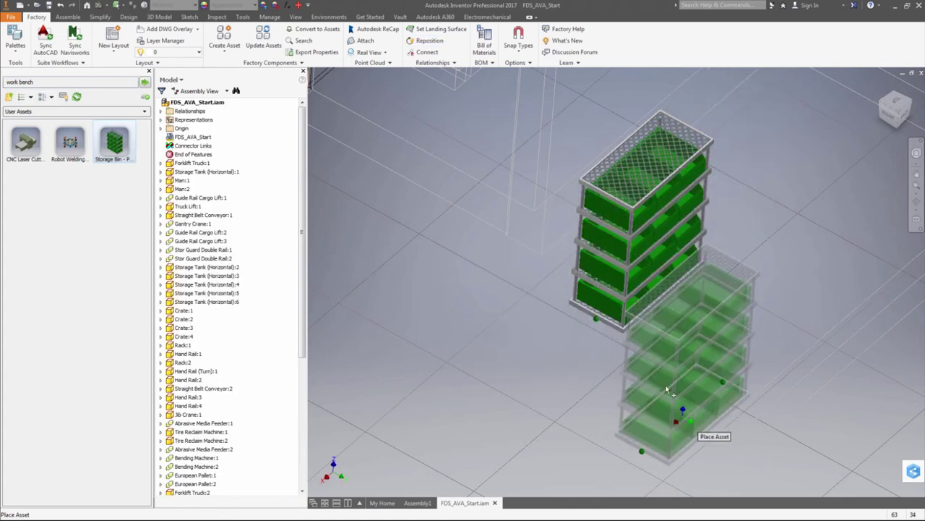
click(636, 293)
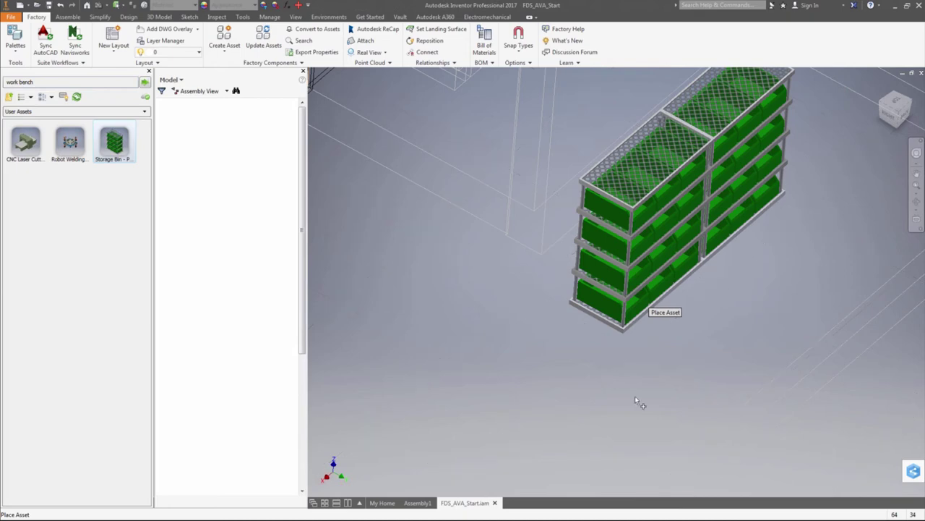
middle_drag(685, 355, 606, 417)
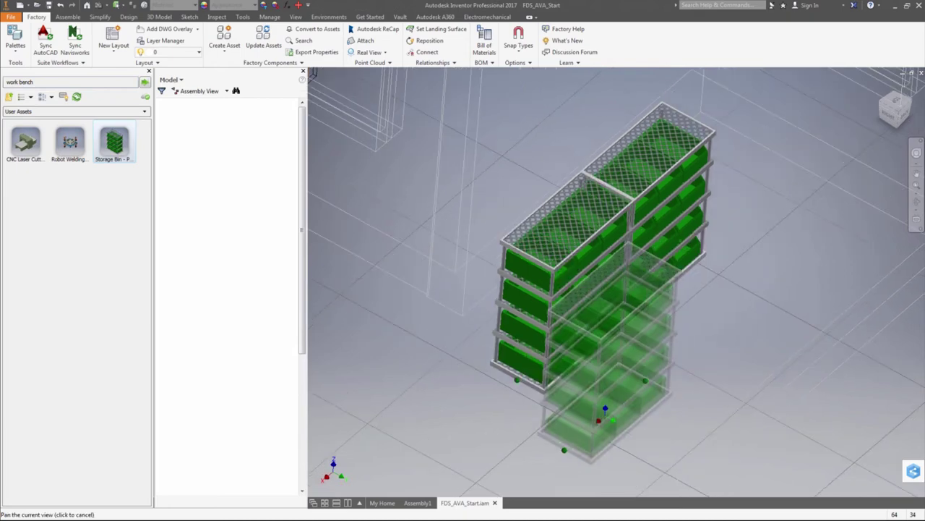
key(Escape)
click(559, 346)
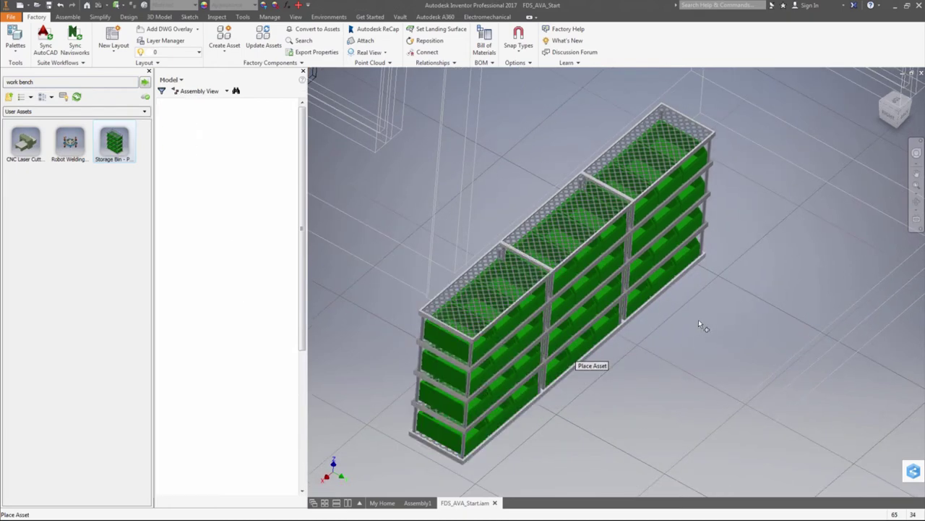
key(Escape)
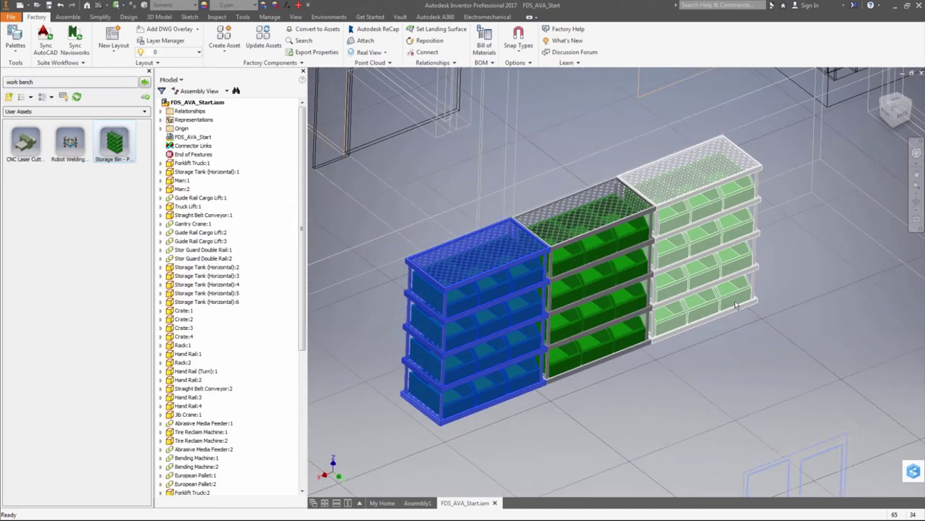
Set Bins_High to 6 for the two outer storage bins in the Factory Properties, update them and close the properties.
click(599, 131)
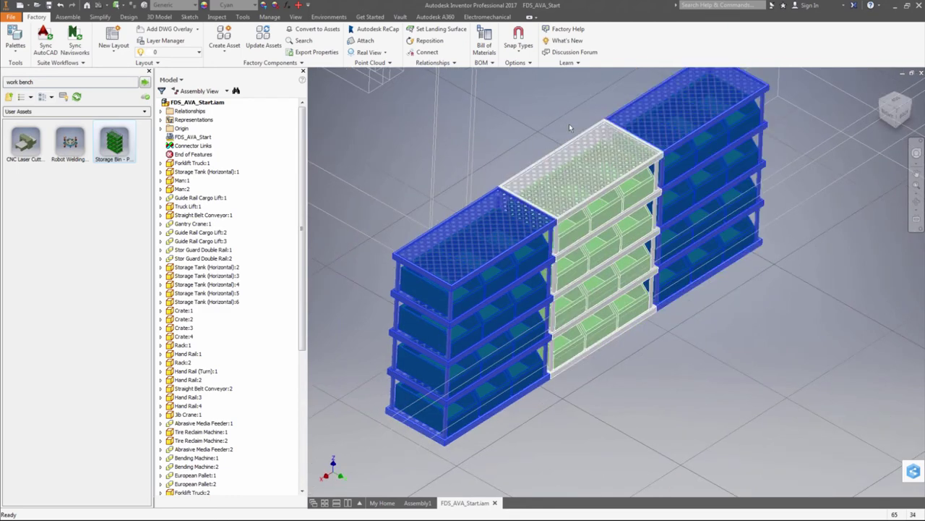
click(15, 47)
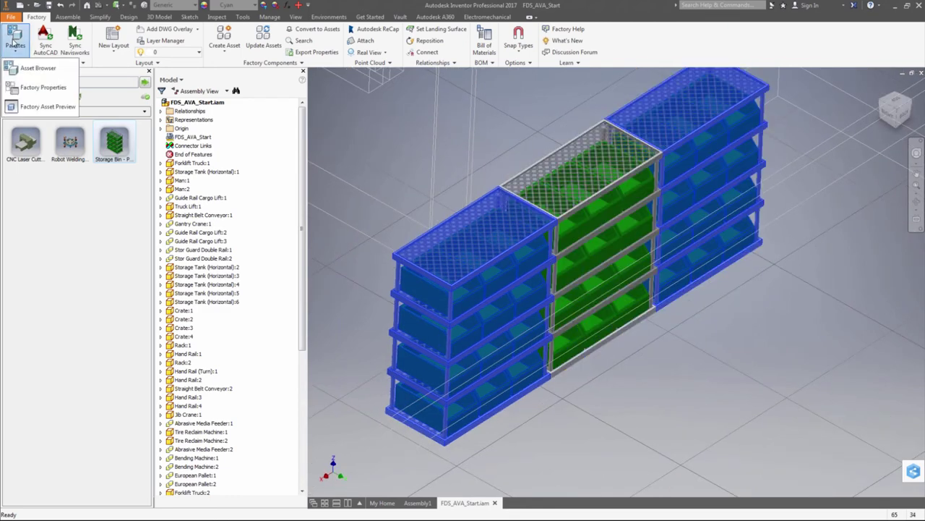
click(27, 88)
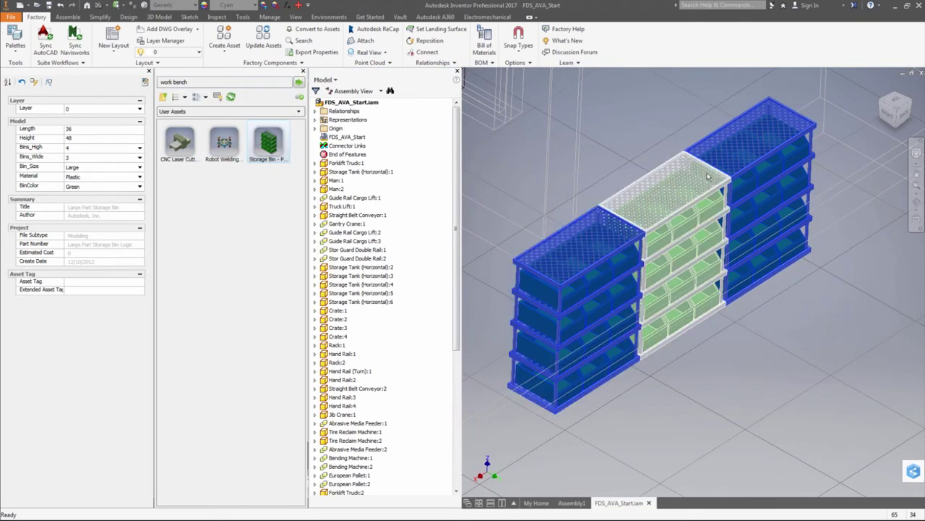
click(82, 149)
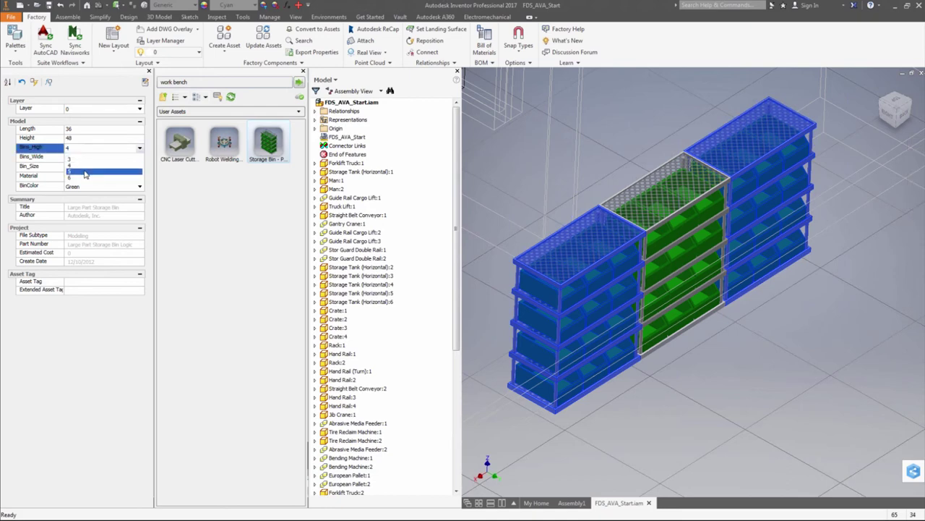
click(86, 177)
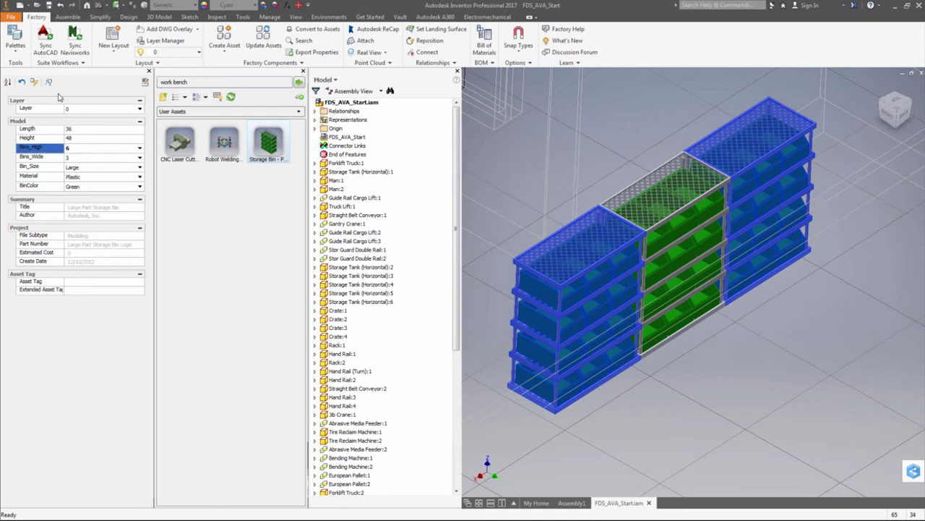
click(33, 83)
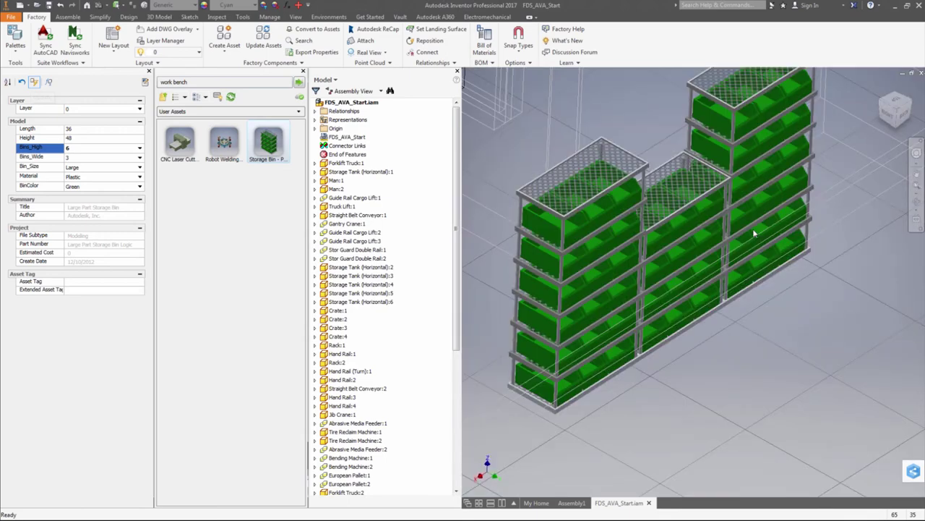
click(716, 386)
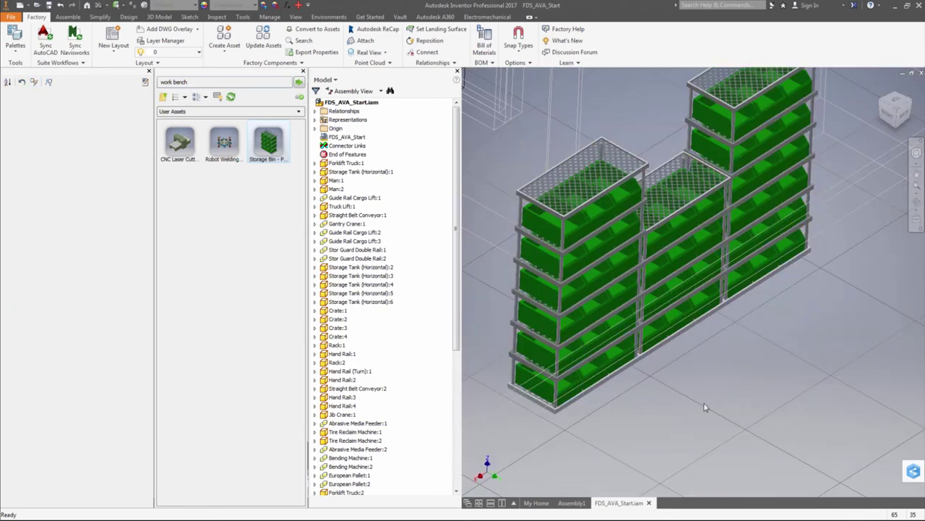
scroll(705, 407, down, 3)
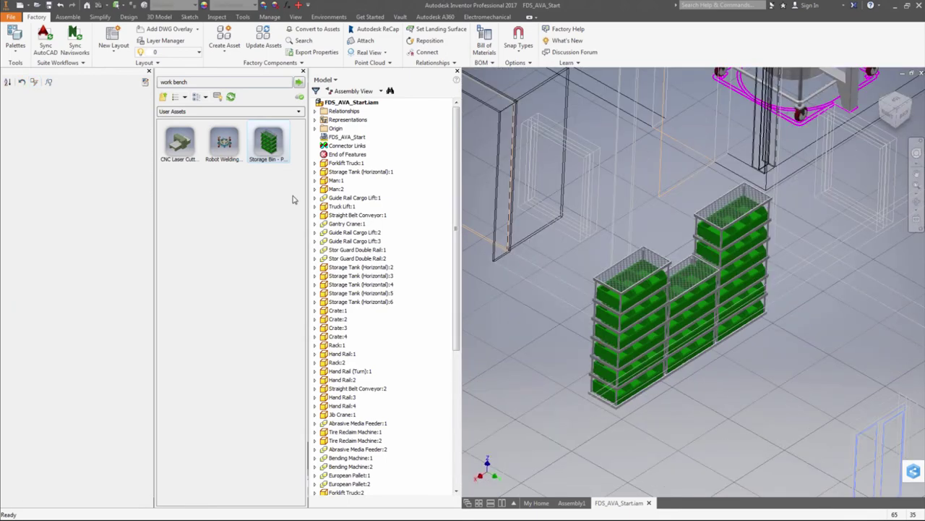
click(150, 72)
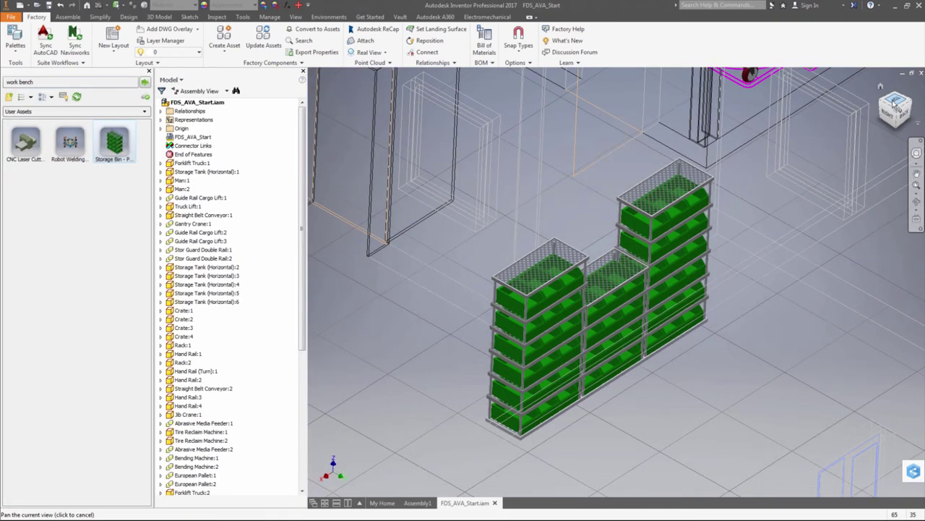
Check the storage bin row's position in the layout from above and return to the isometric overview of the factory.
drag(893, 104, 889, 107)
click(889, 105)
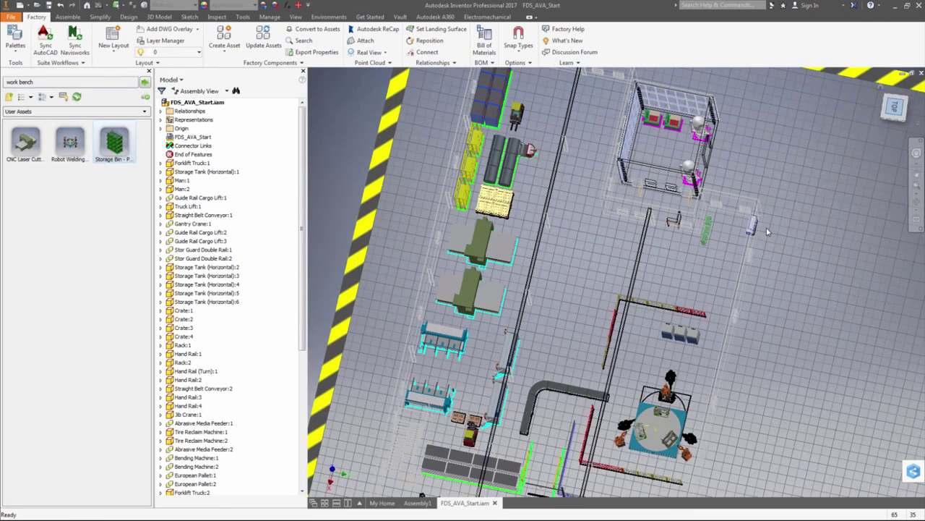
scroll(679, 188, down, 10)
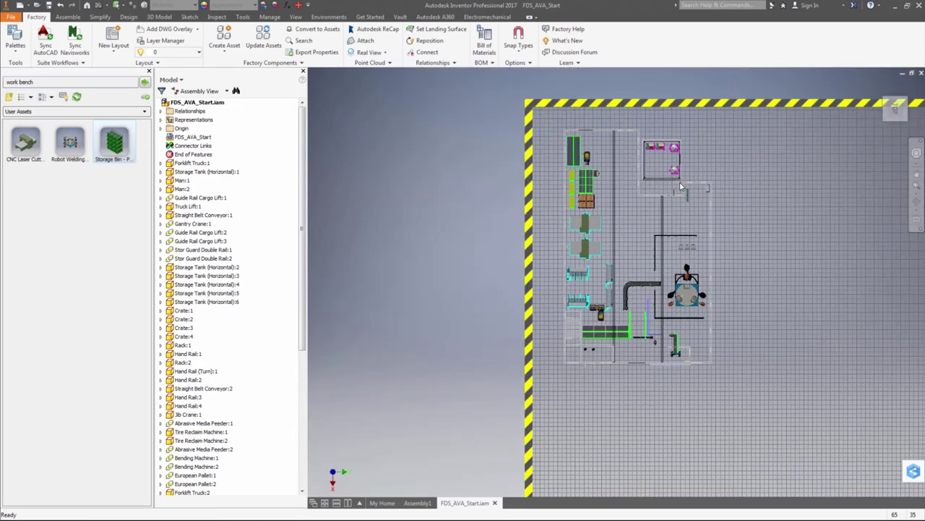
drag(741, 221, 740, 217)
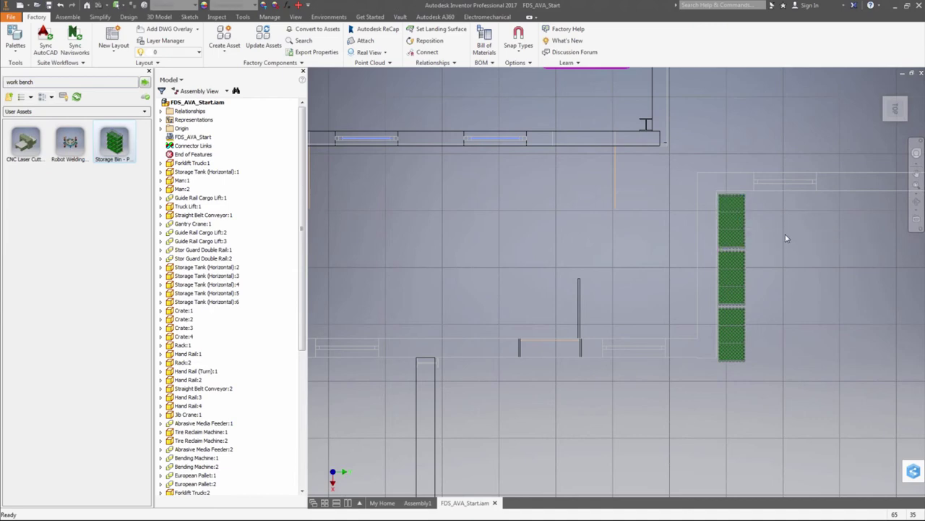
key(F6)
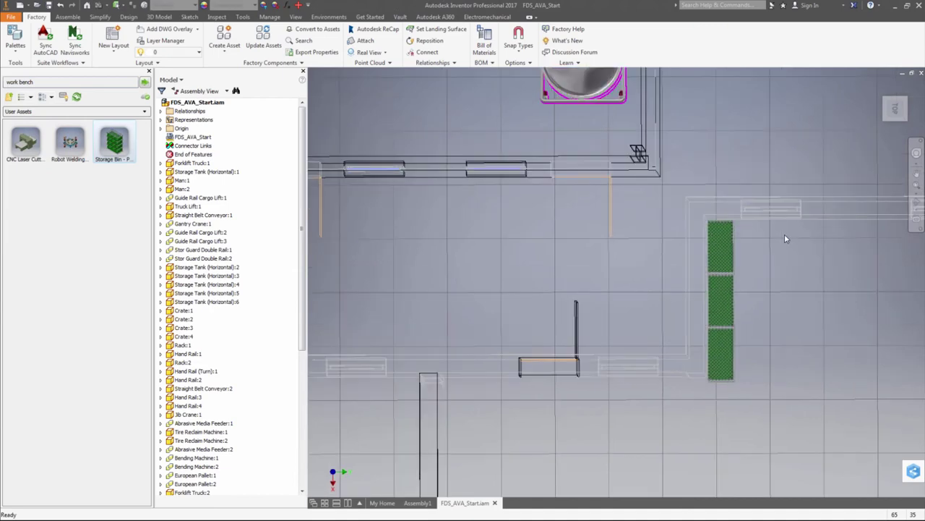
key(F6)
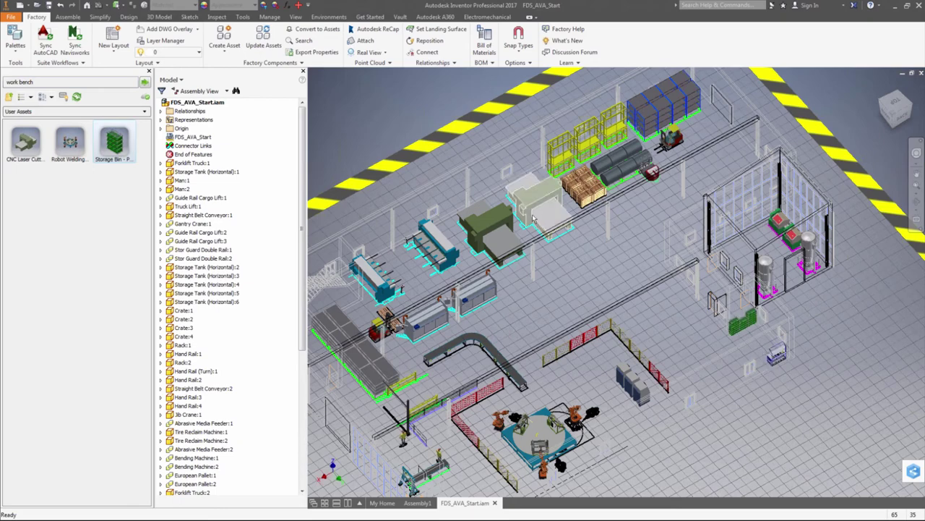
Save the FDS_AVA_Start layout and its dependent files.
click(49, 6)
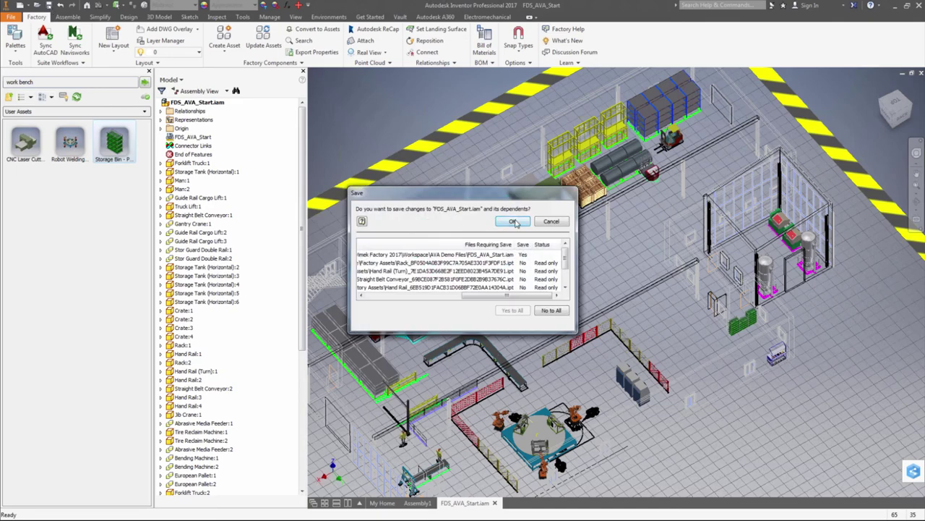